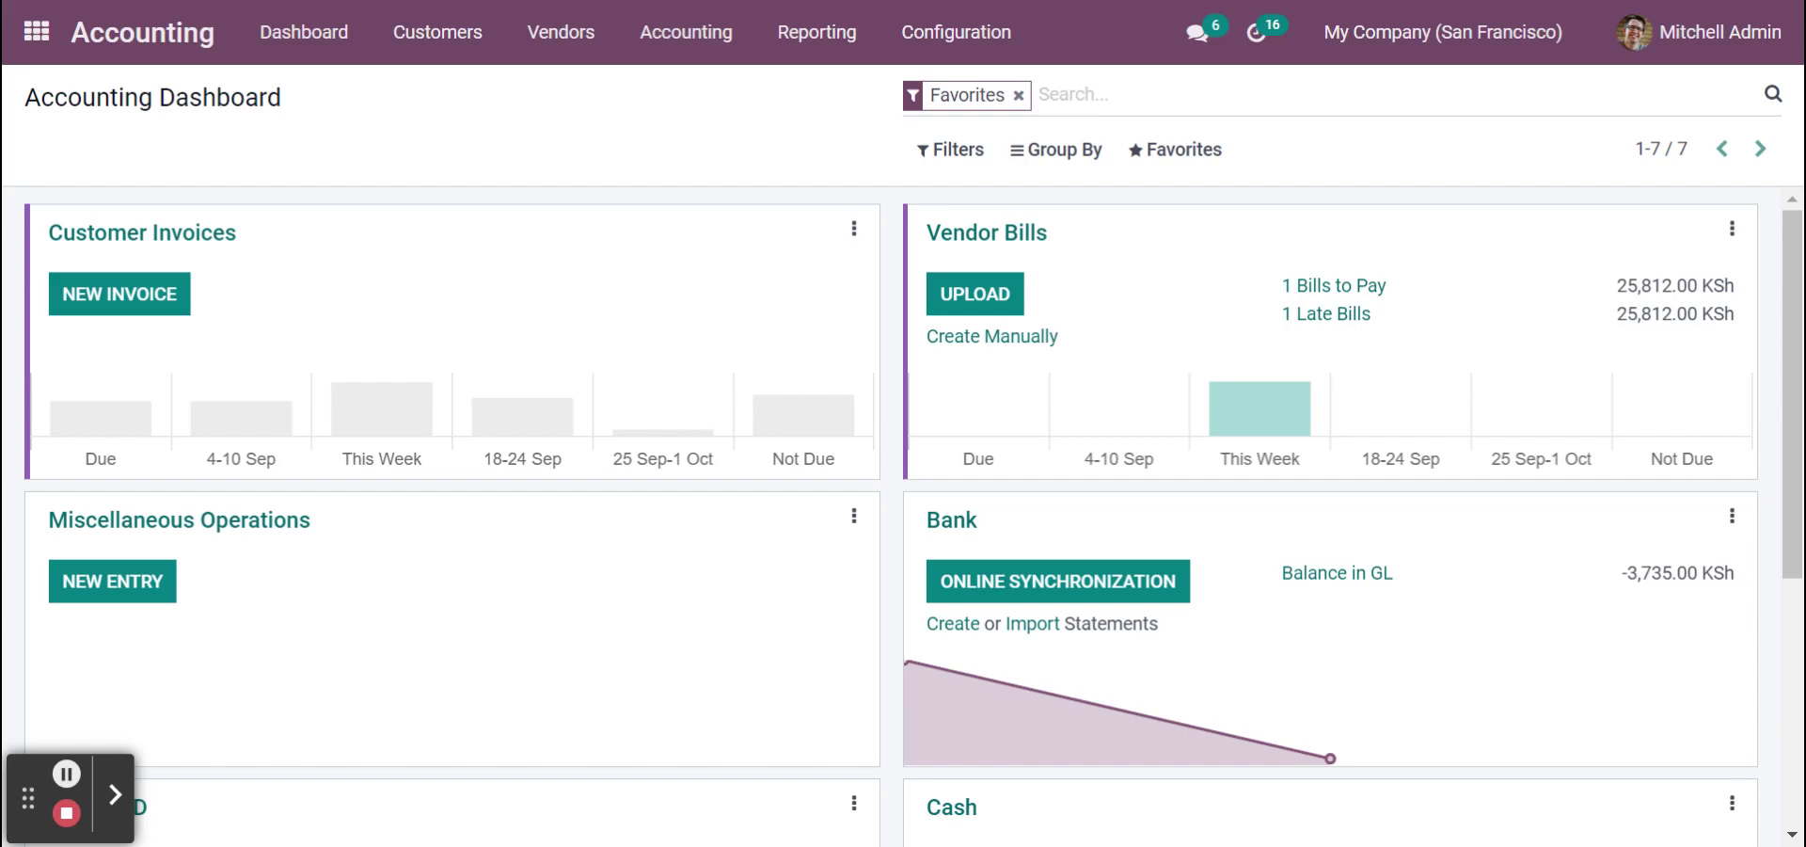
Create a new internal transfer from the Bank journal with an amount of 1255 KES.
scroll(1160, 527, "down", 2)
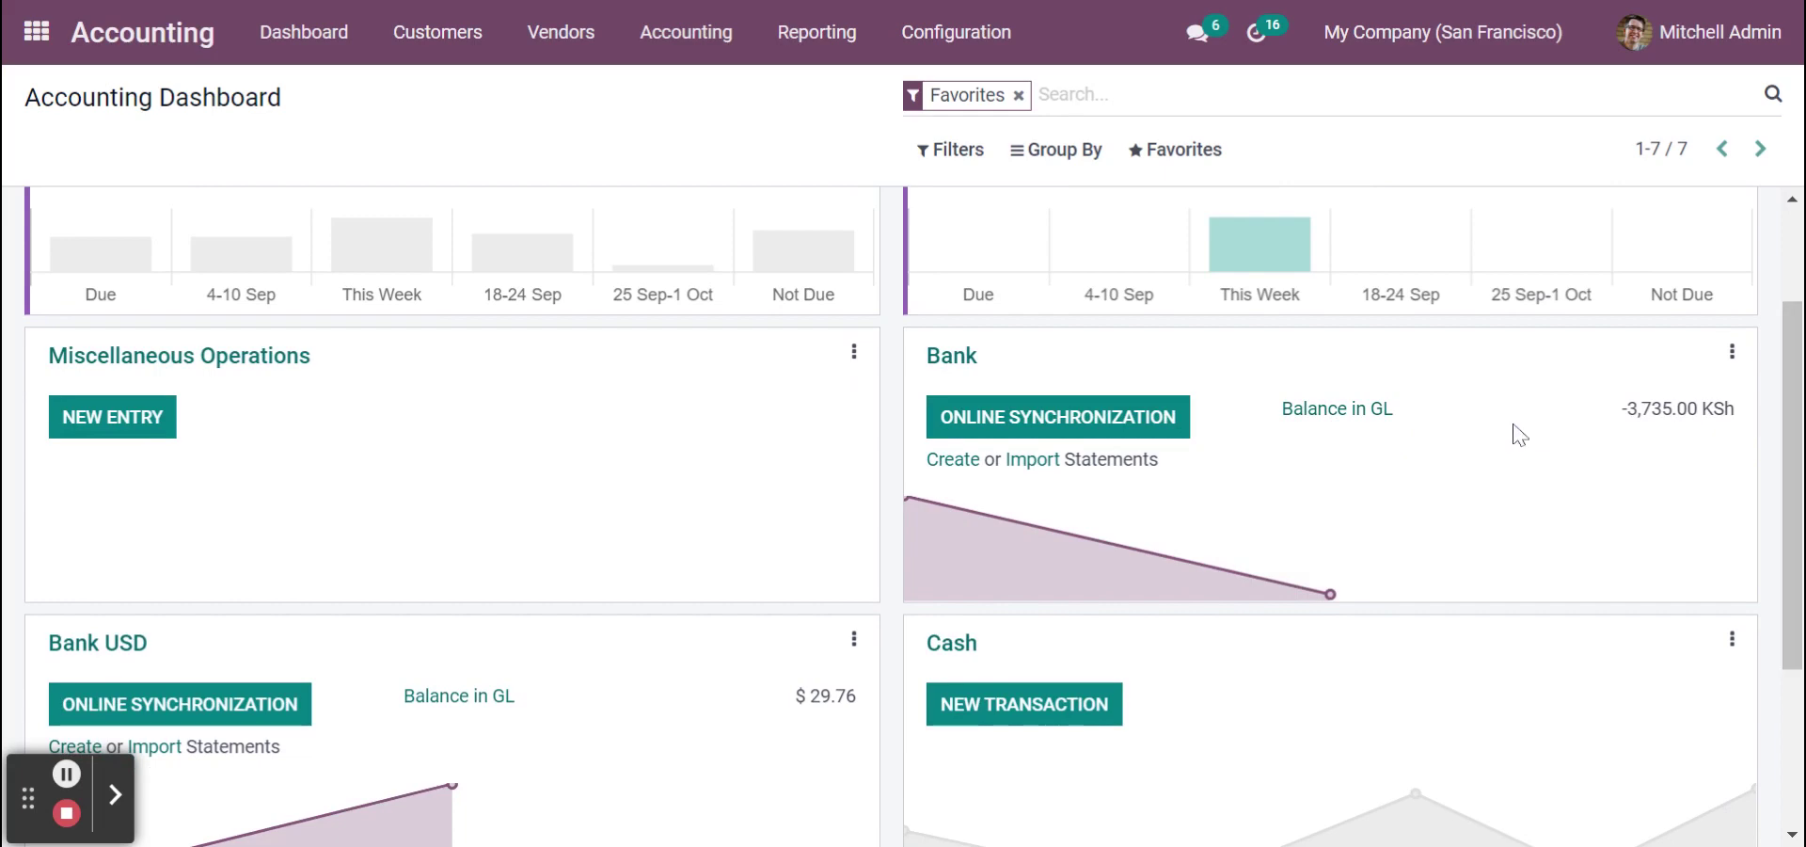
left_click(1734, 353)
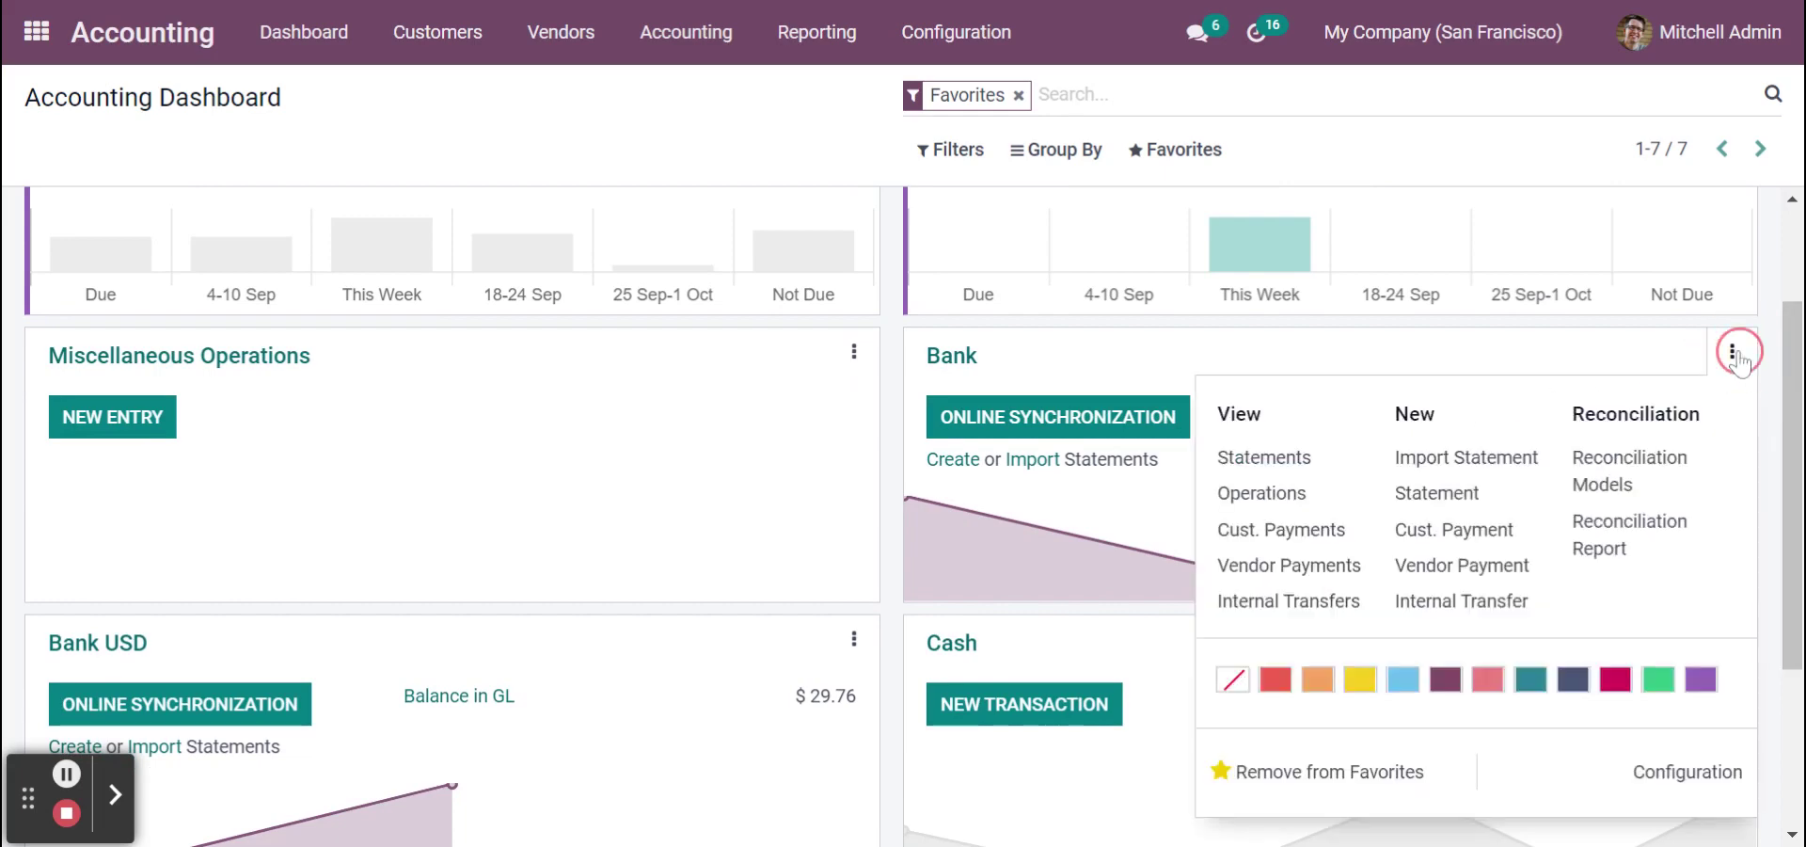
left_click(1491, 610)
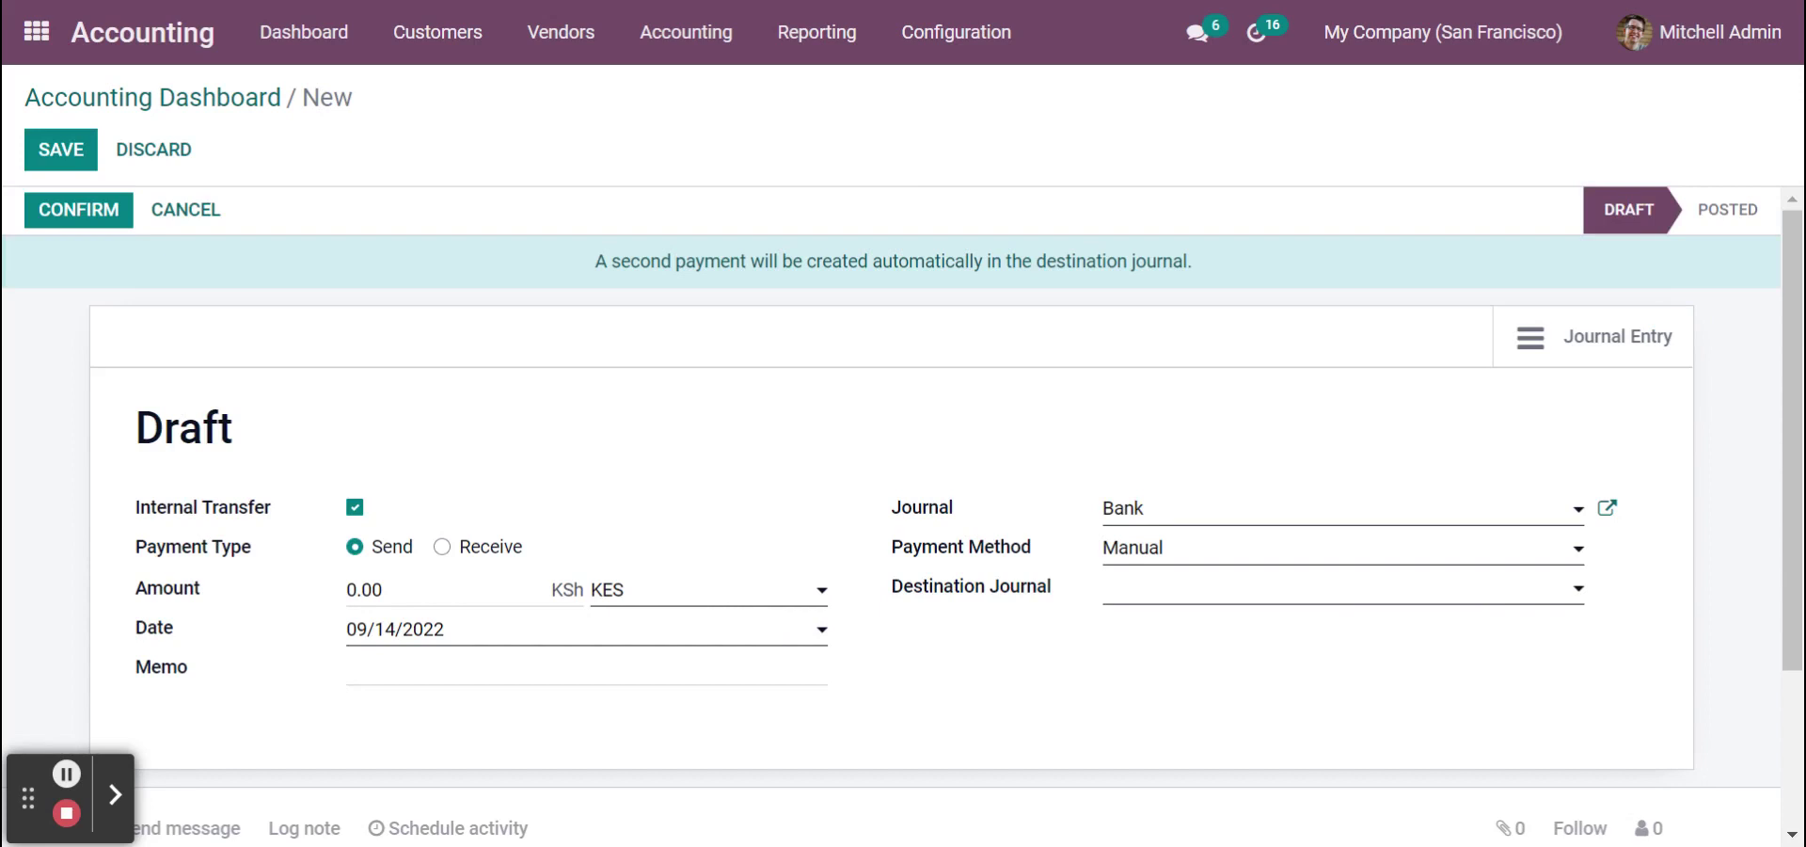
left_click(268, 572)
type("1255")
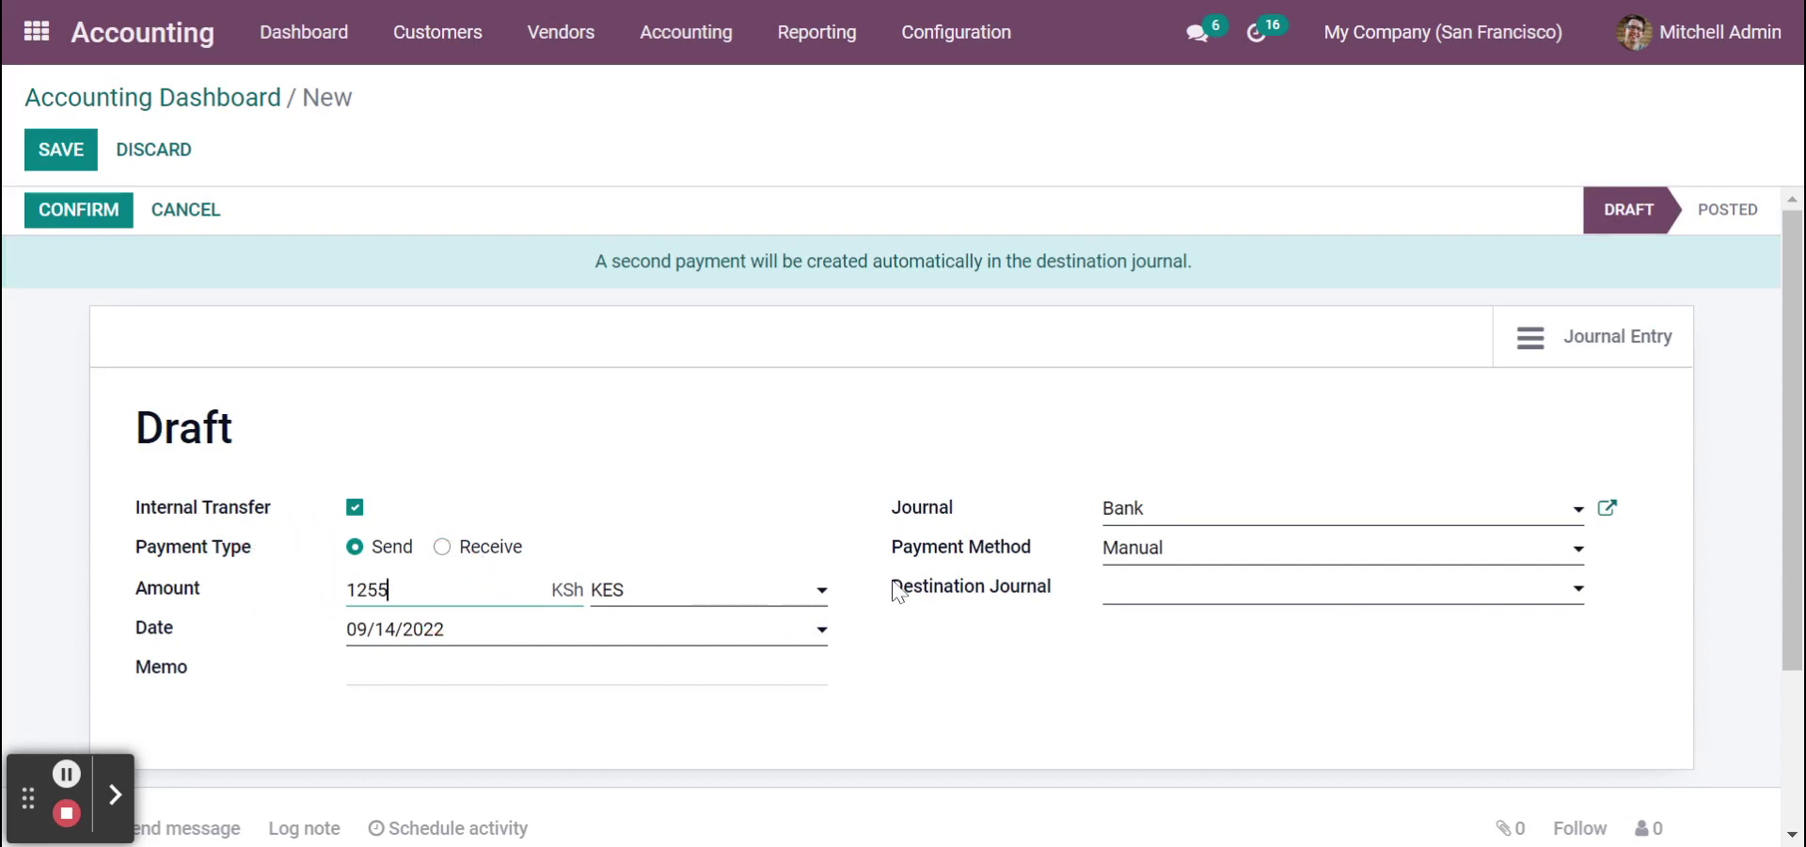
Set the transfer's memo to "transfer amt of 1255" and its destination journal to Bank USD (USD).
scroll(895, 588, "down", 1)
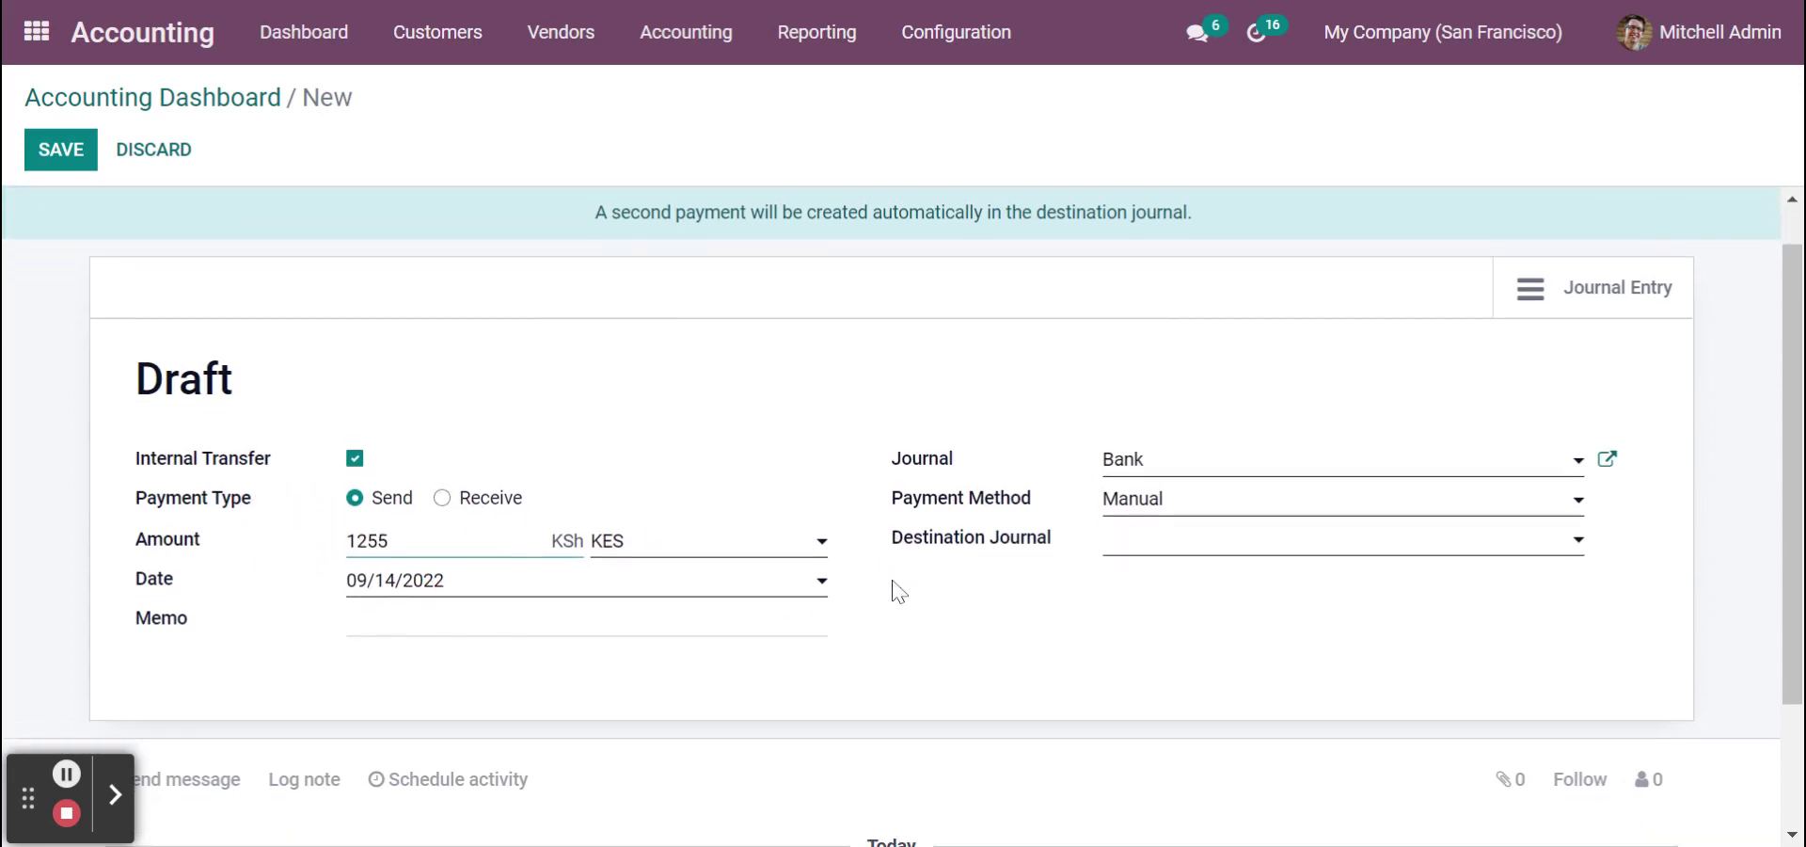
left_click(470, 617)
type("t")
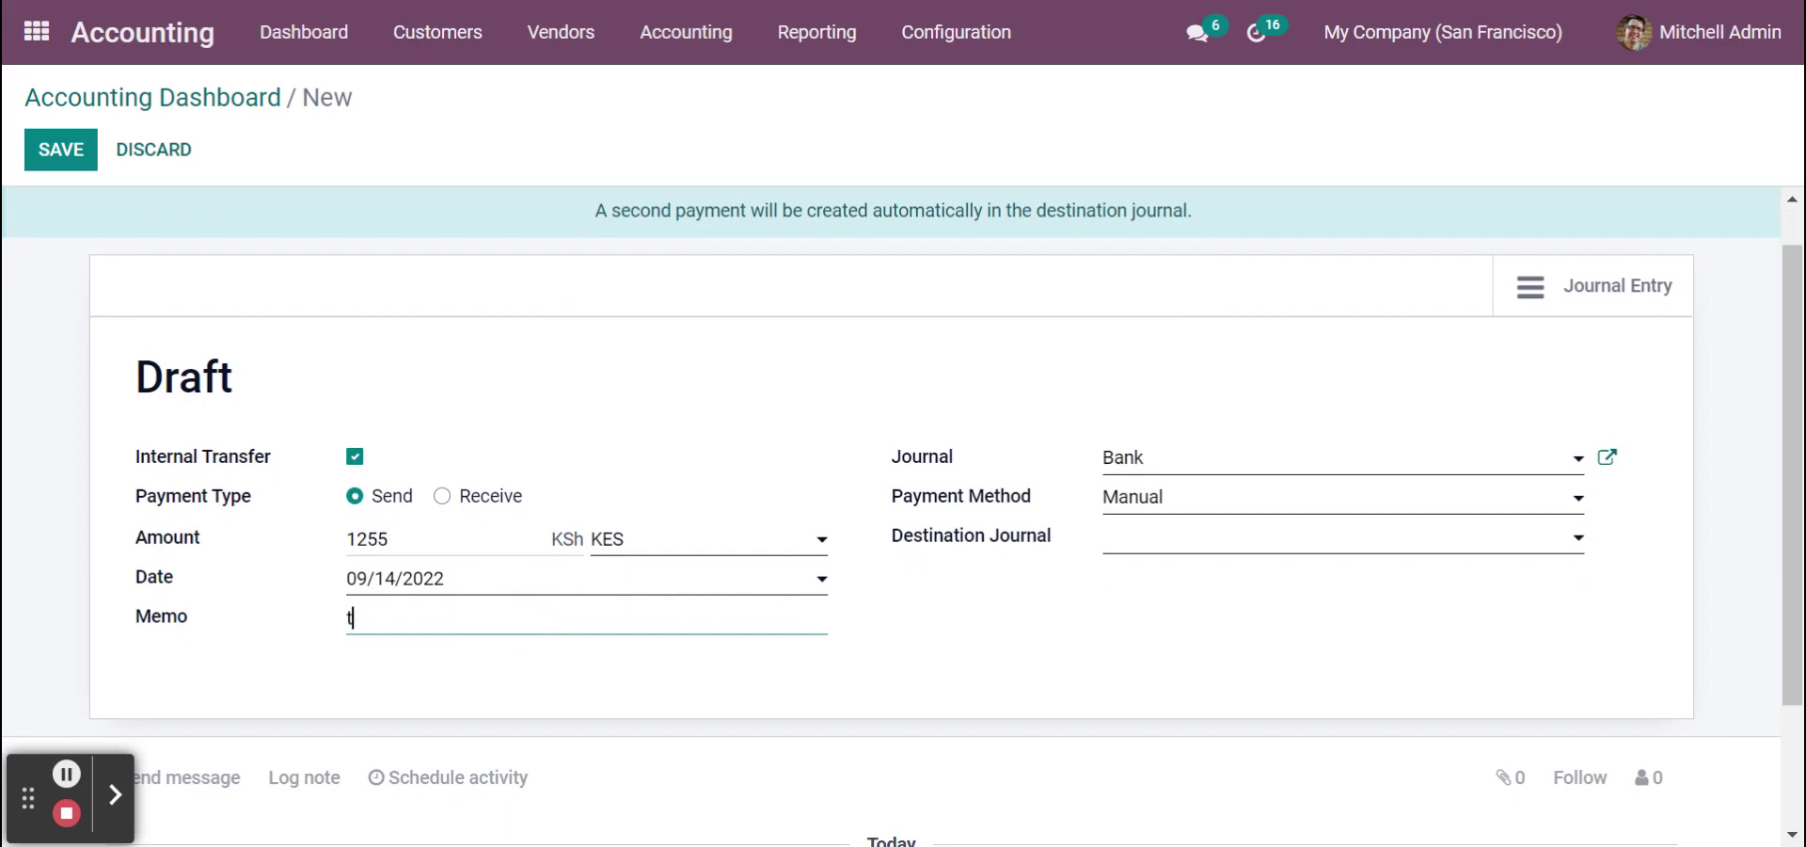
type("ransfer amt of 1255")
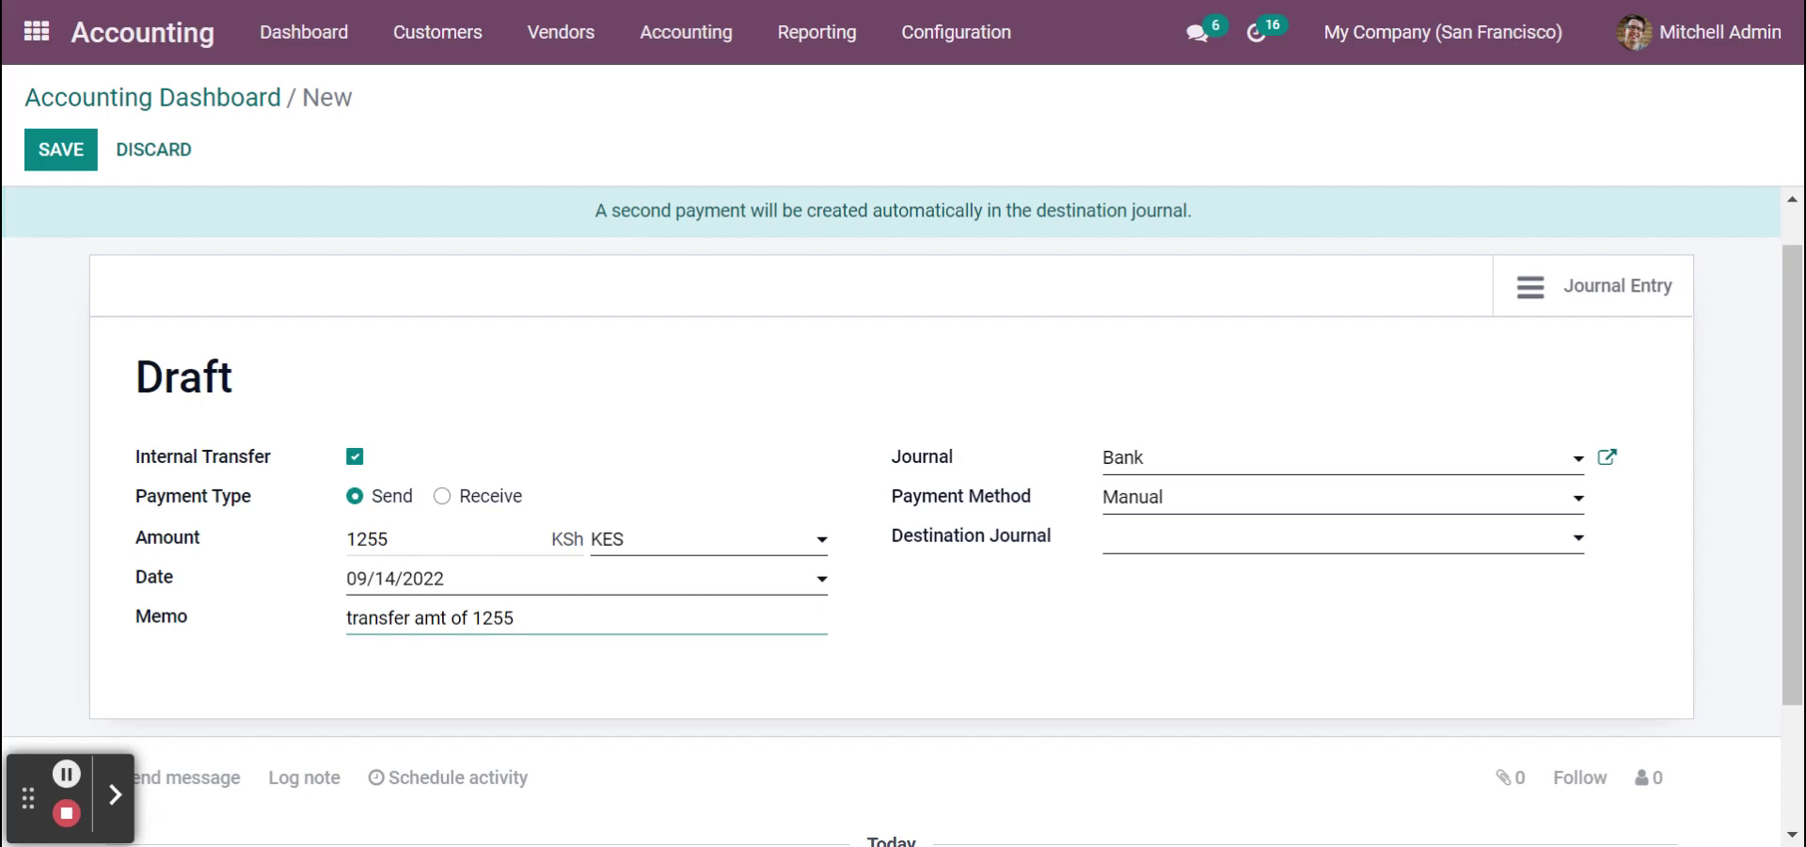
left_click(1156, 536)
left_click(1184, 582)
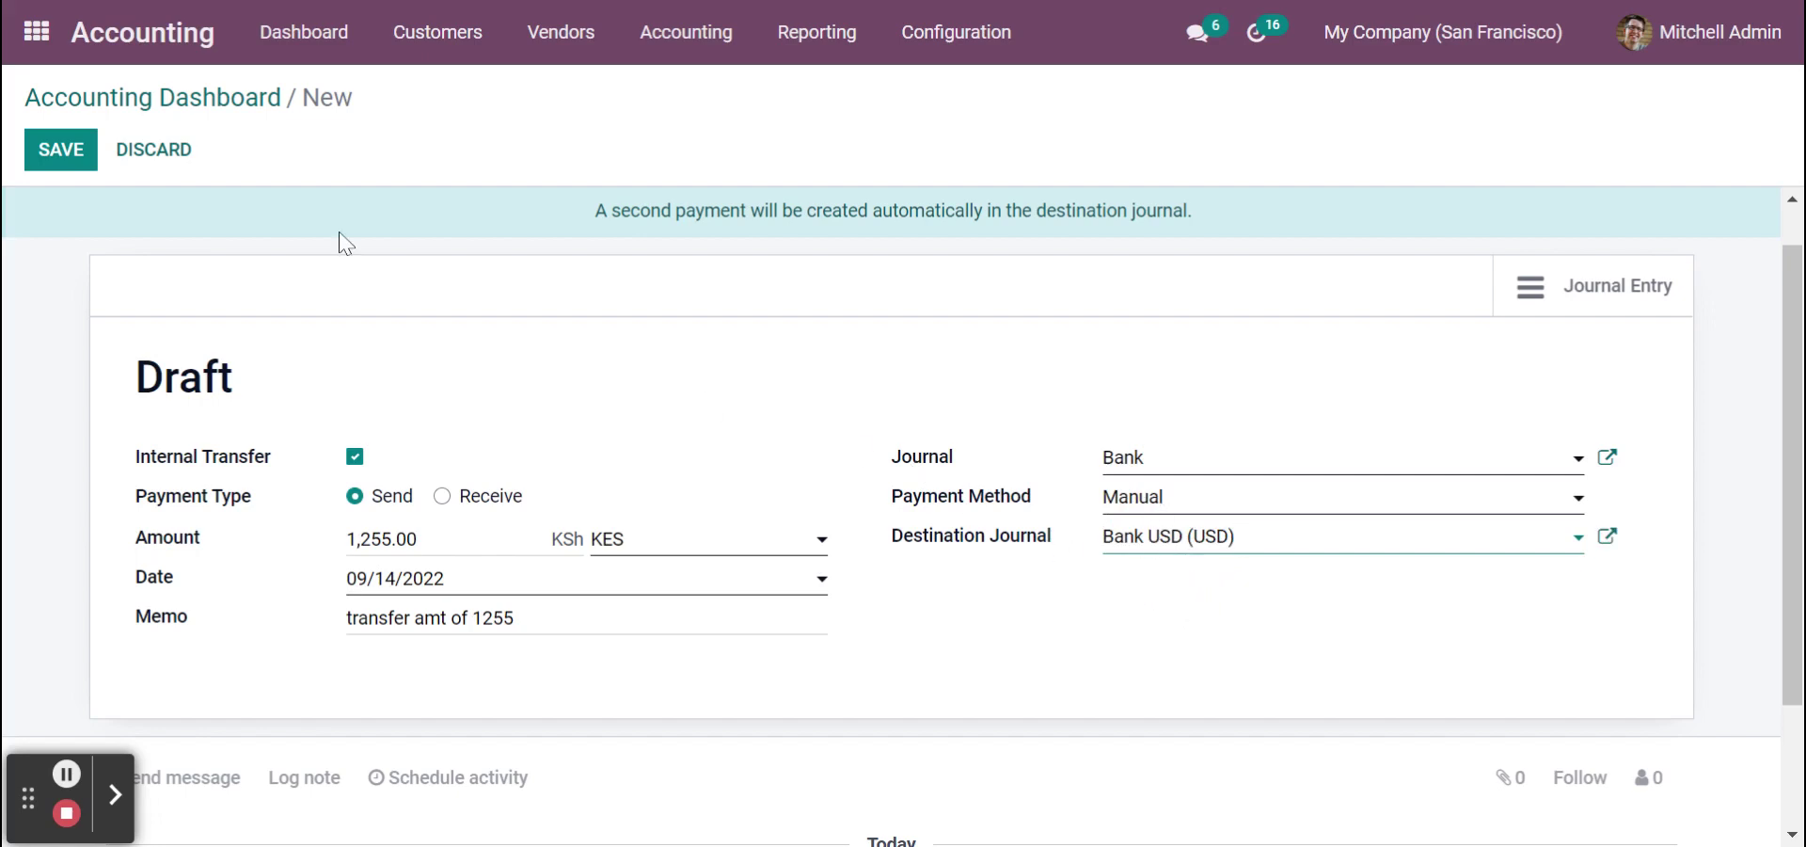
Save and confirm the internal transfer, and return to the Accounting Dashboard.
left_click(55, 148)
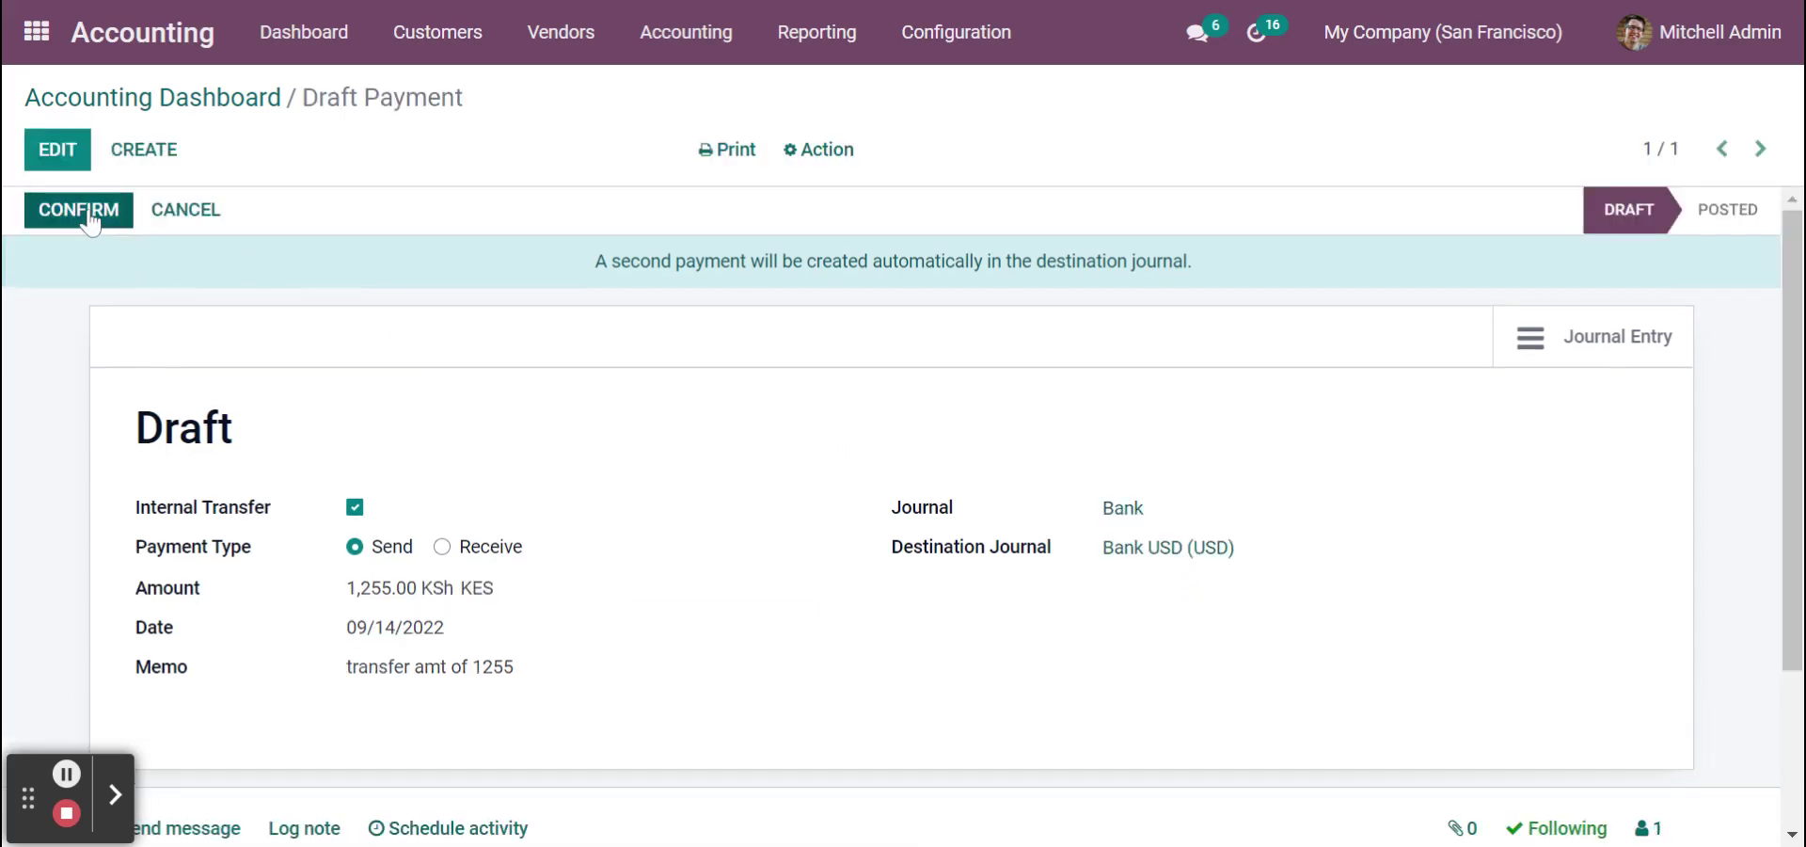
left_click(89, 216)
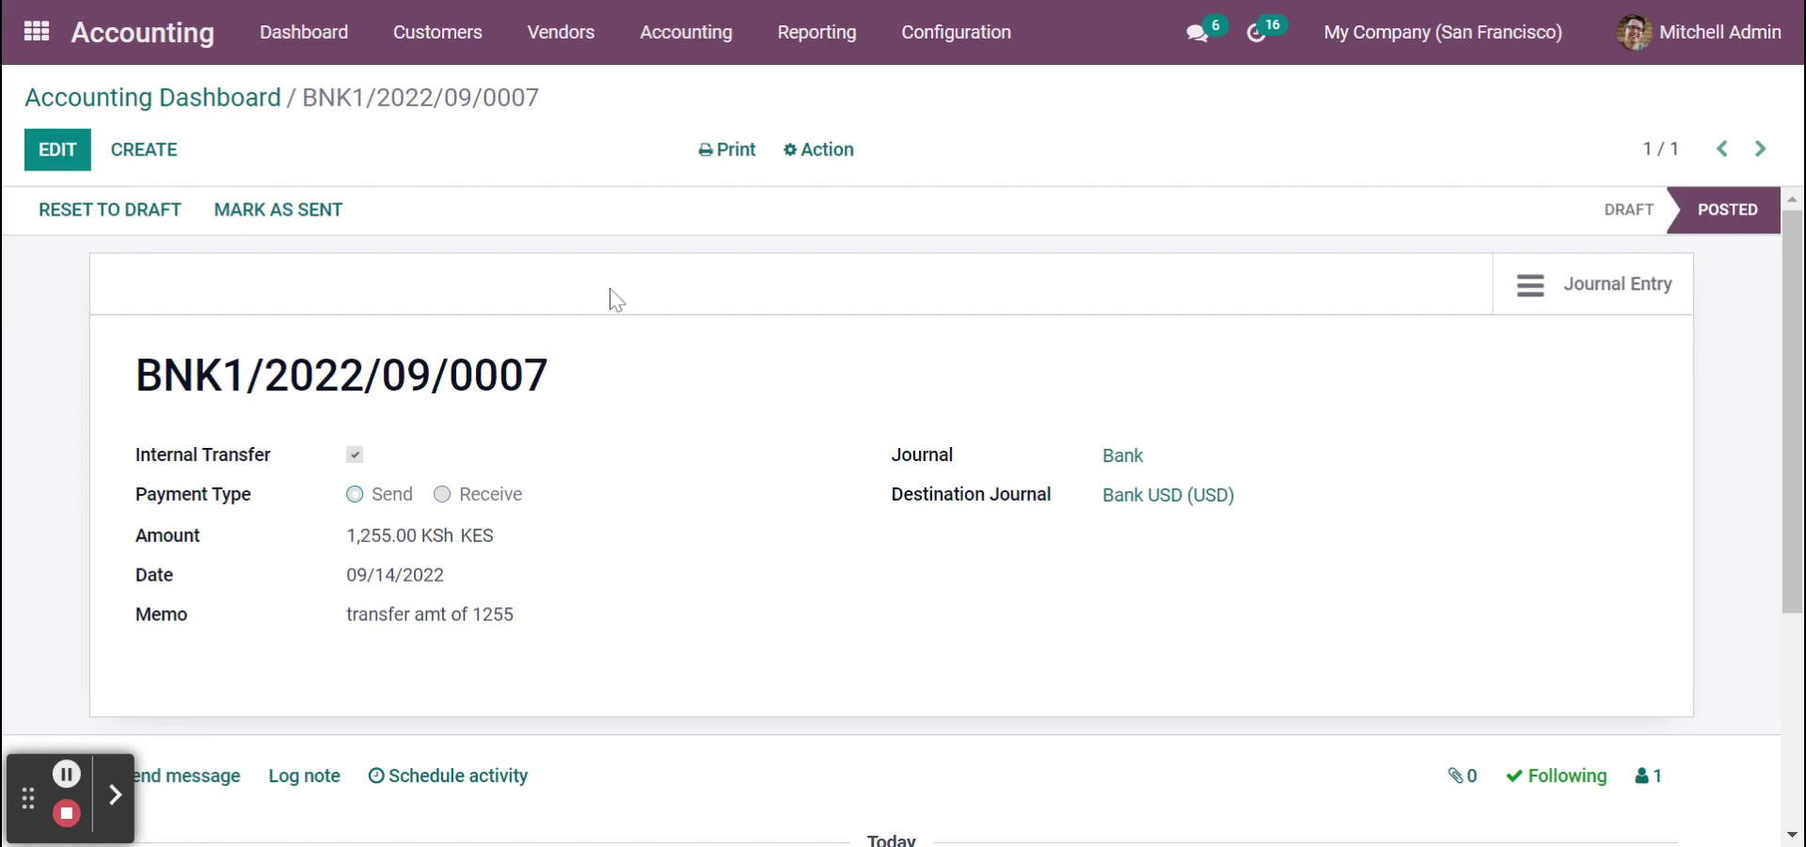
left_click(249, 101)
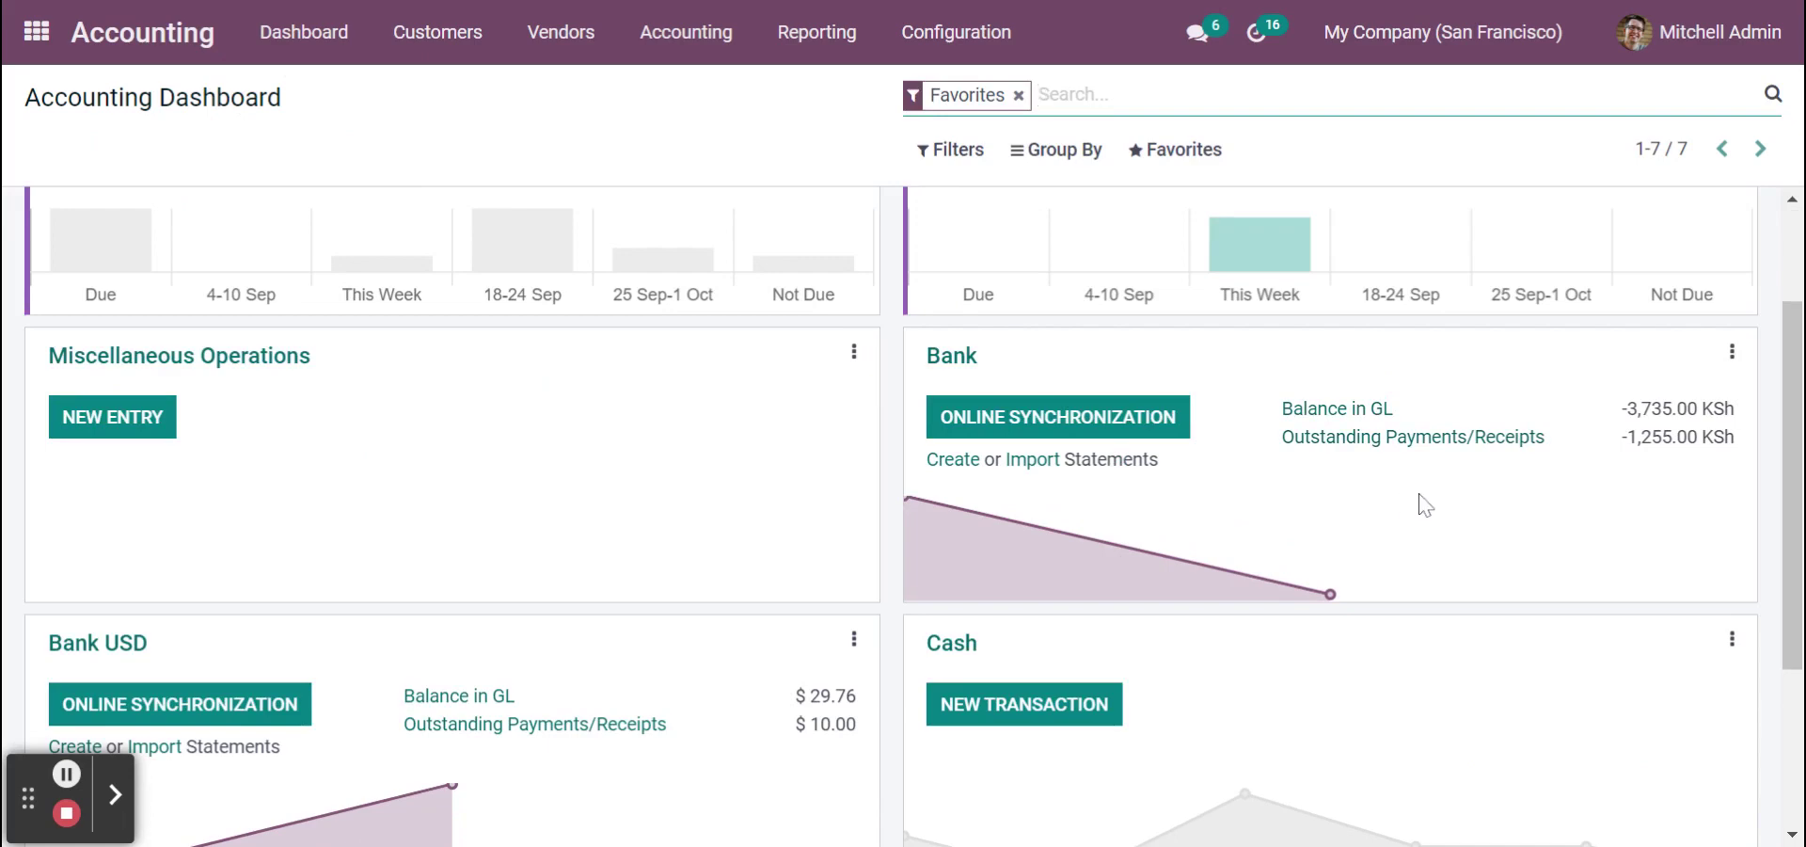
Create a new bank statement for the Bank journal with the reference "amt tran.".
scroll(1426, 505, "down", 1)
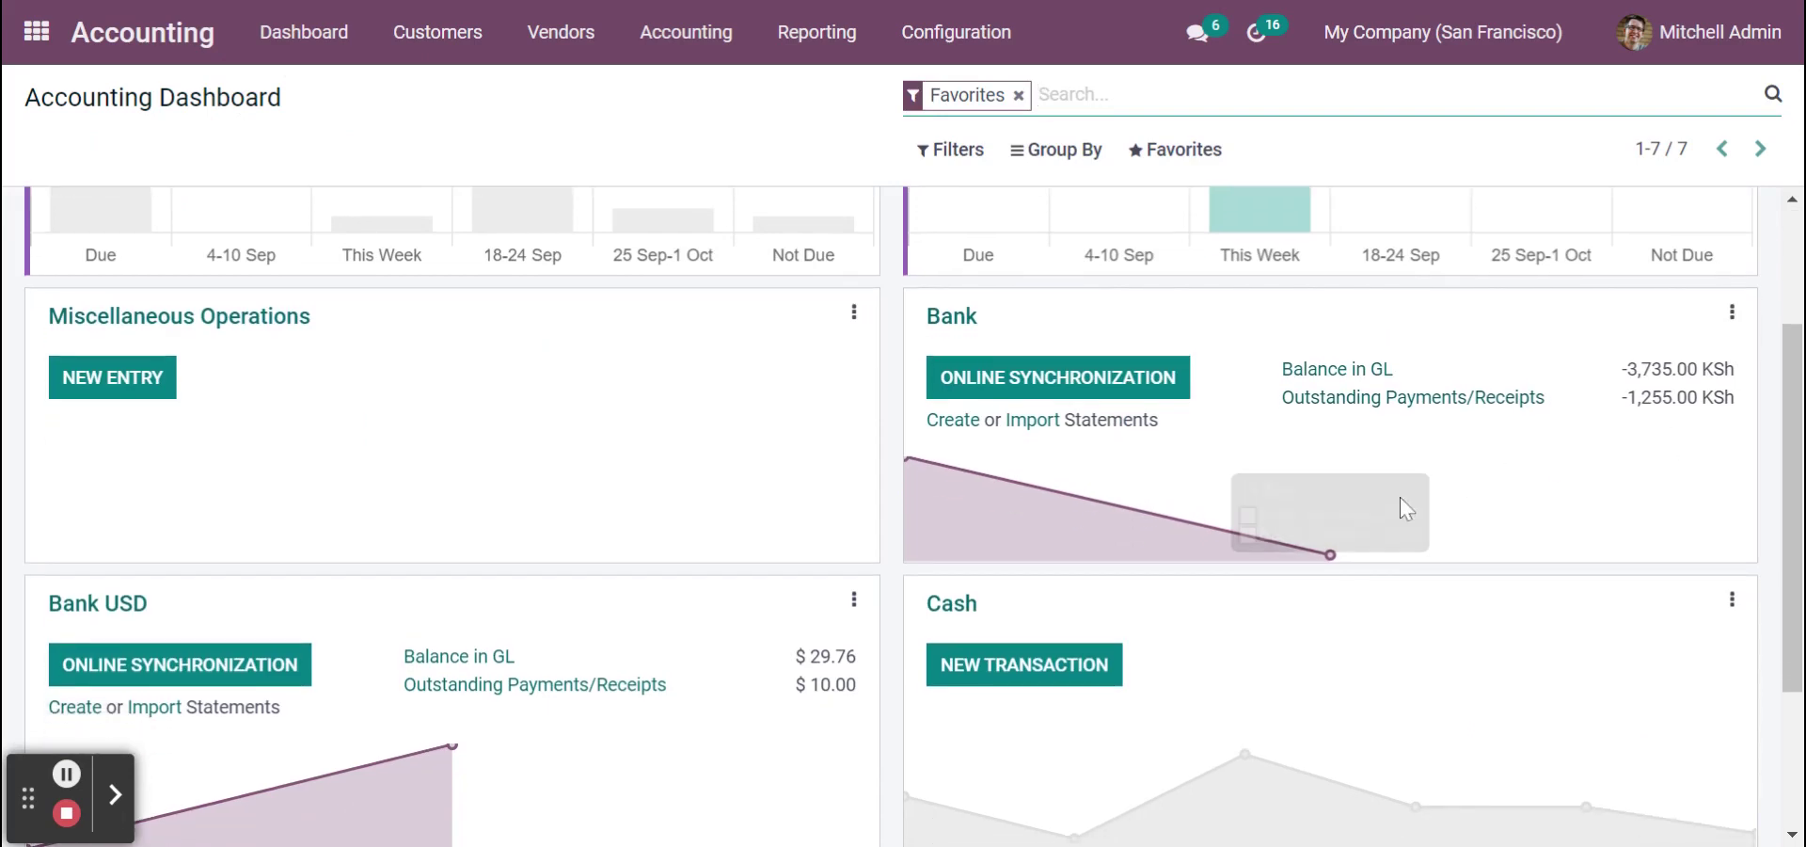
scroll(778, 545, "down", 1)
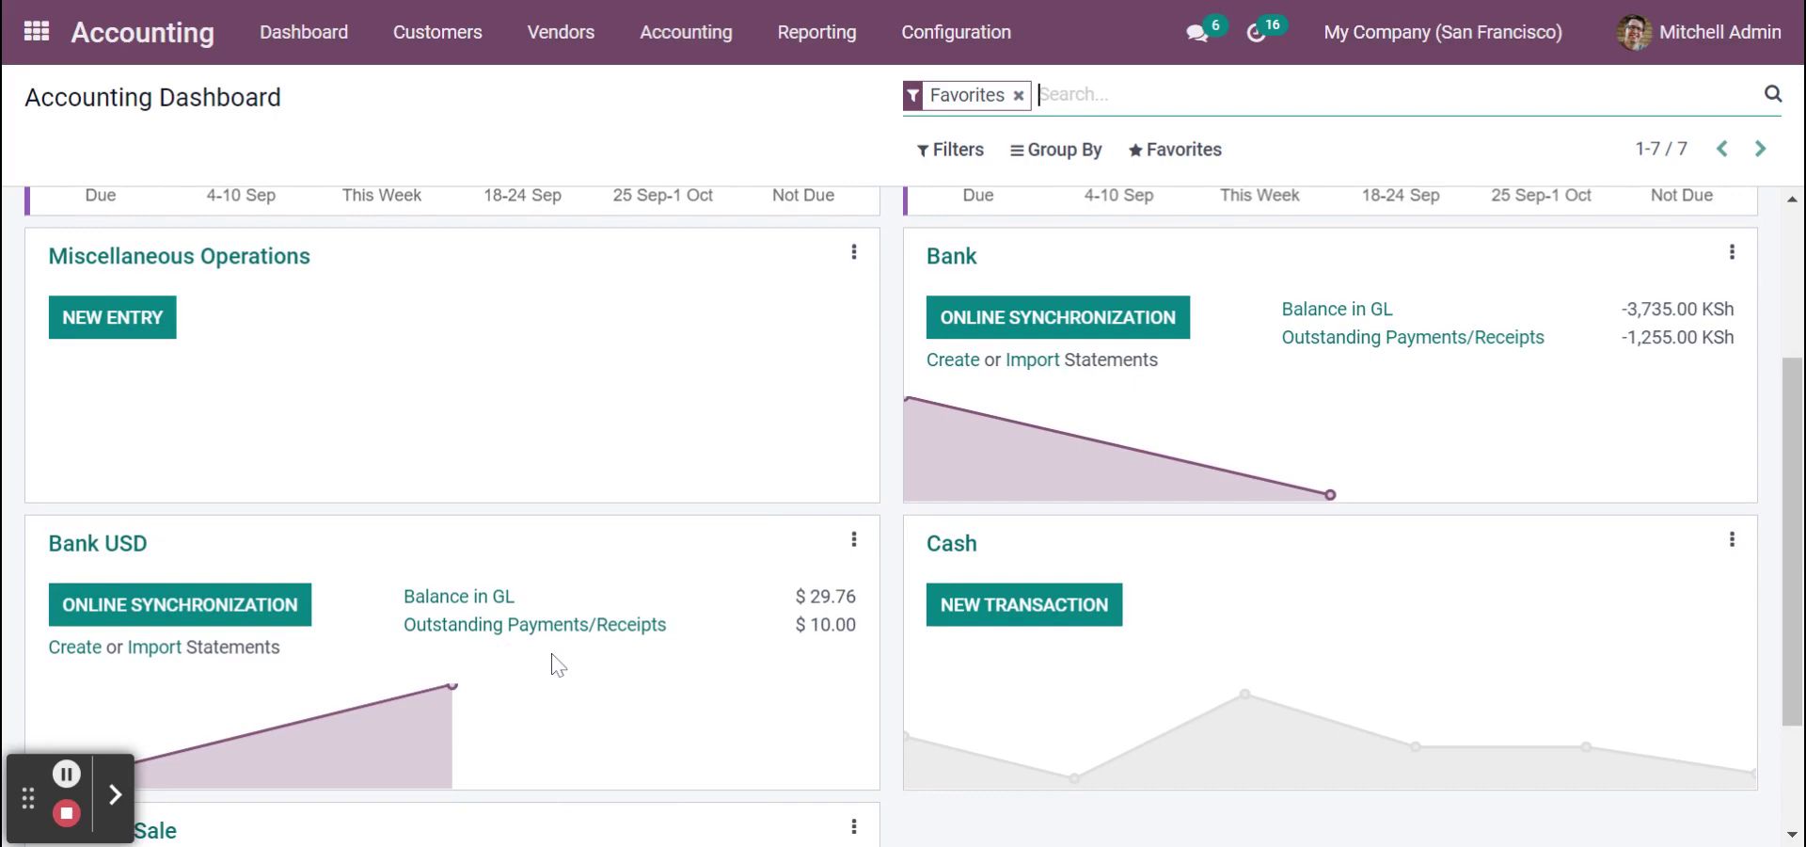
scroll(1495, 492, "up", 1)
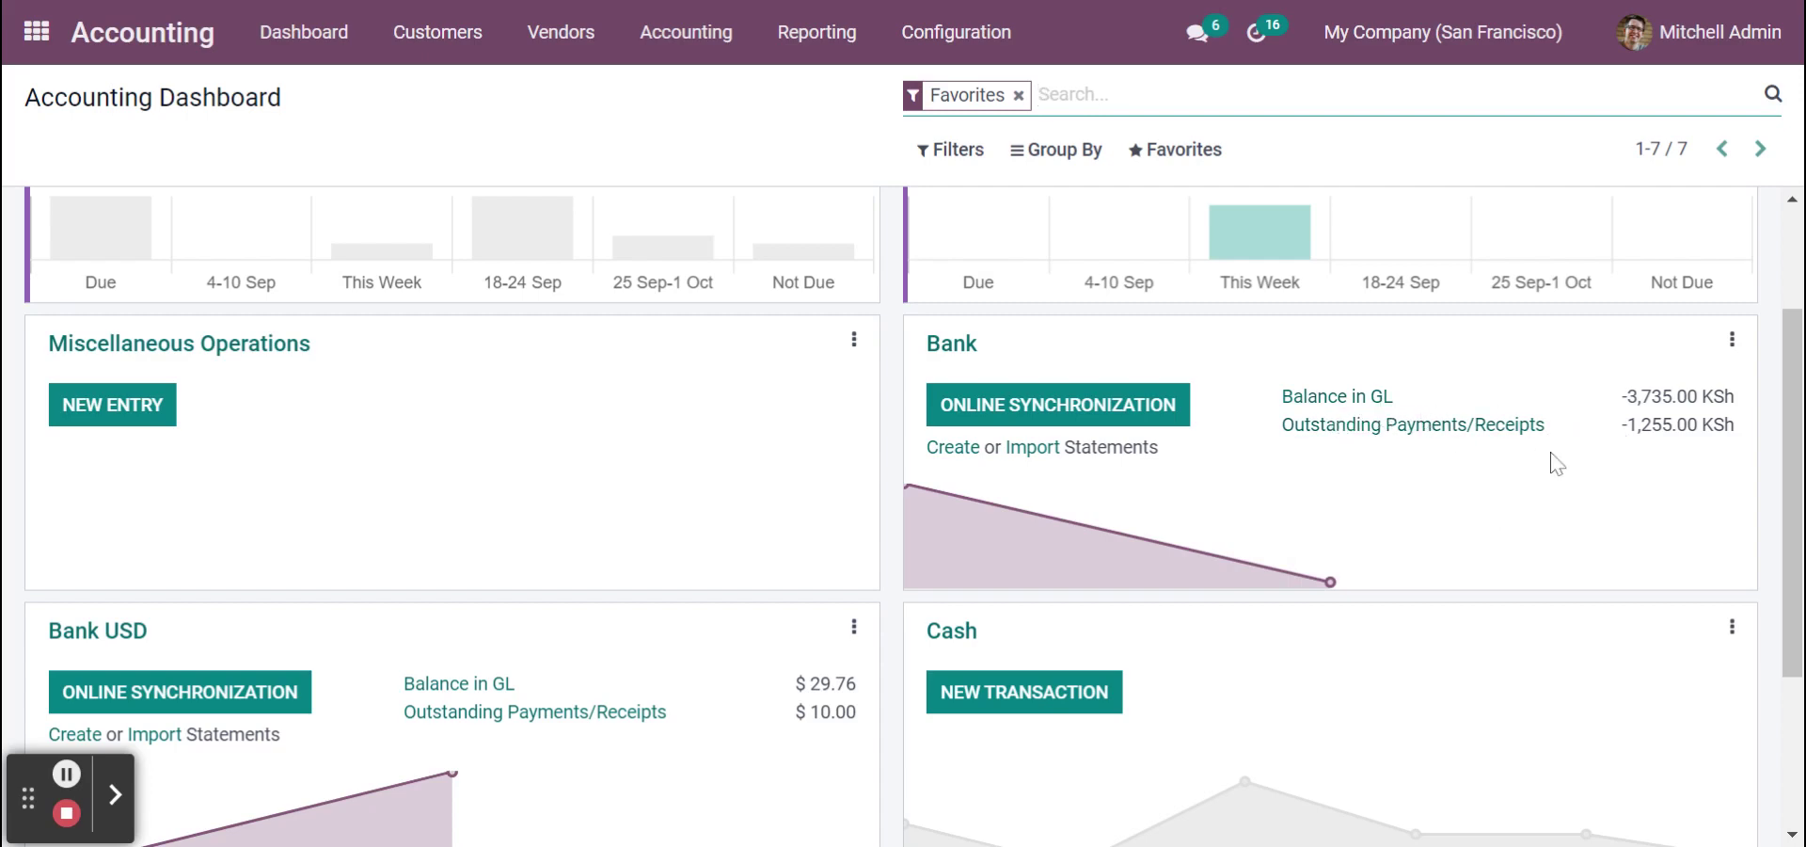
left_click(969, 449)
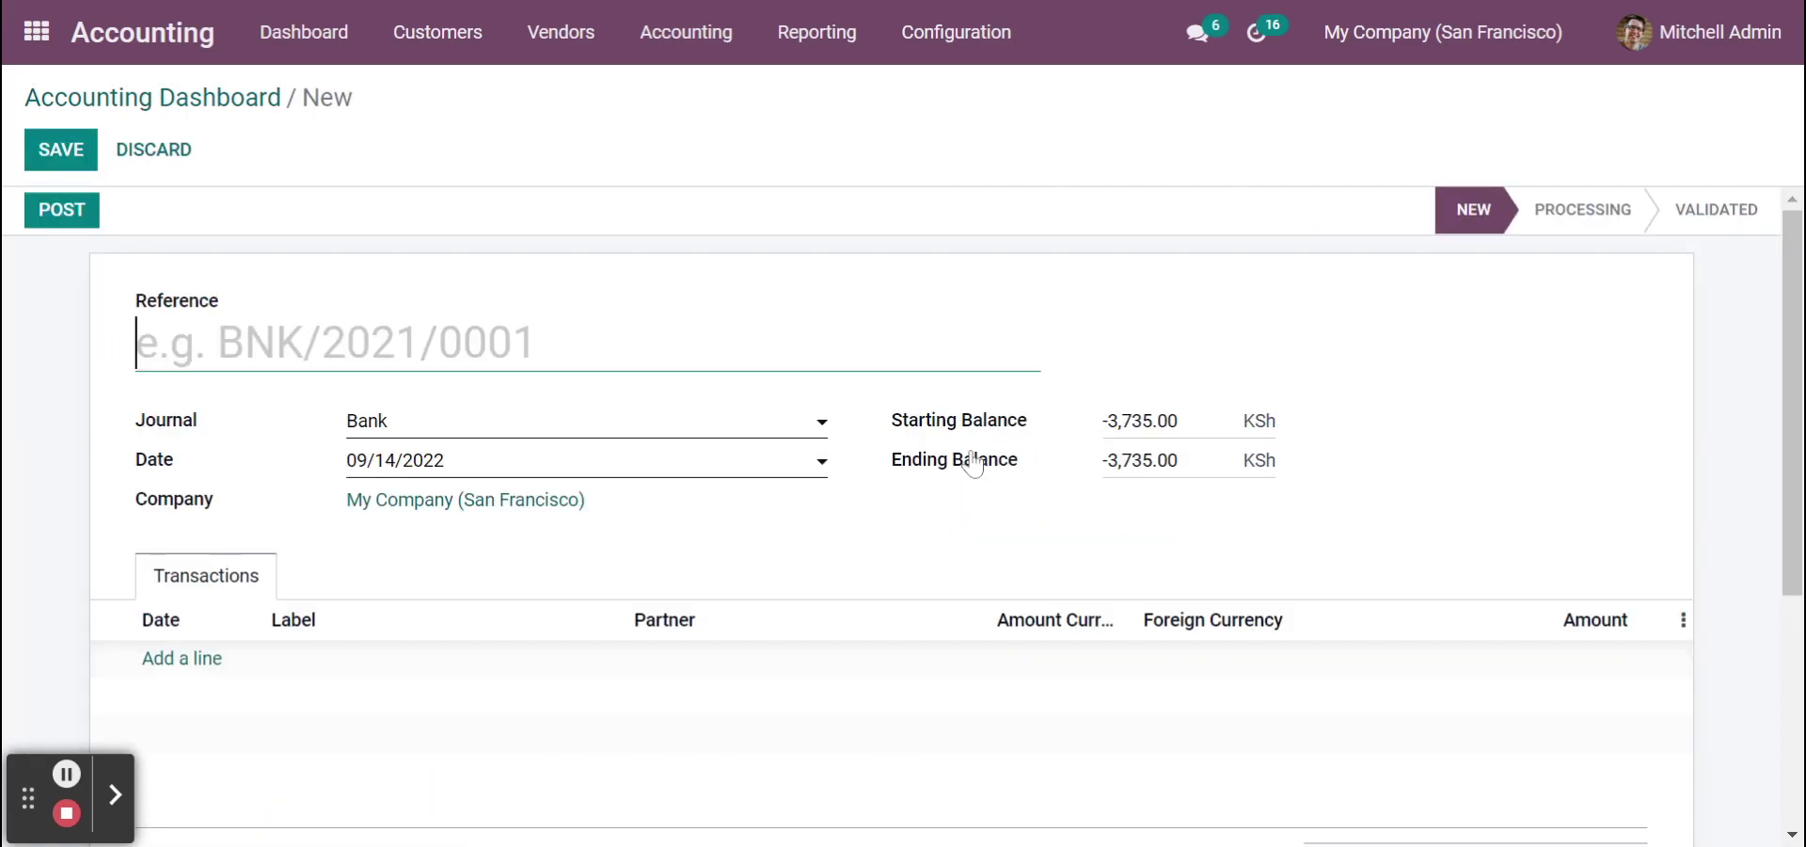
type("amt tr")
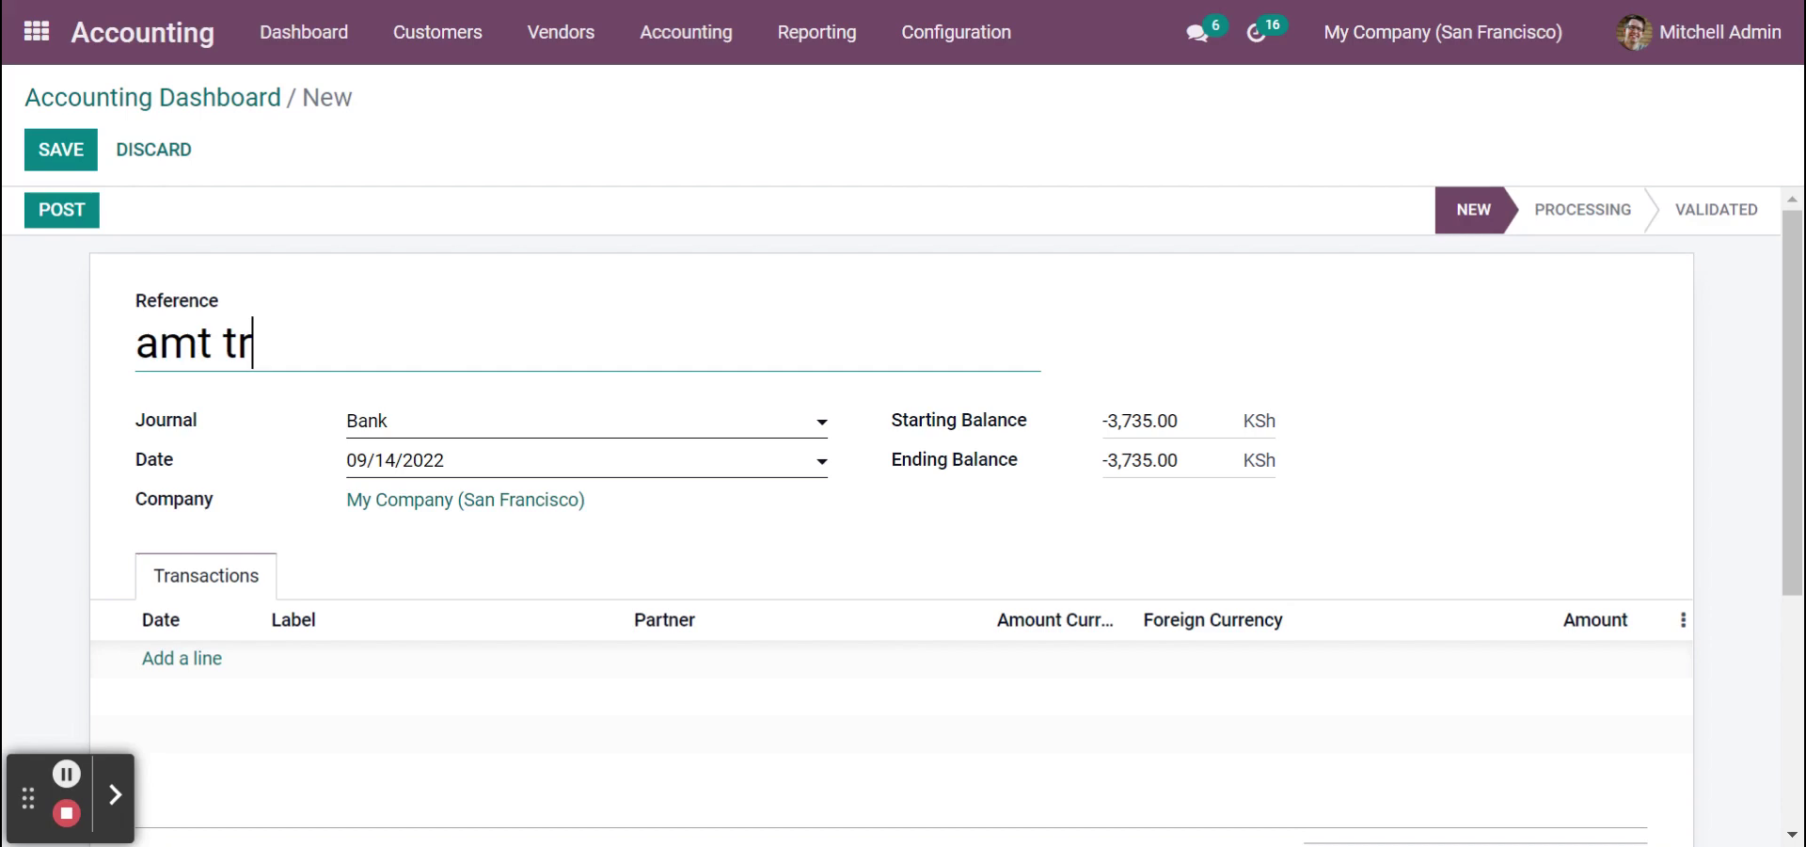
type("an.")
scroll(738, 451, "down", 1)
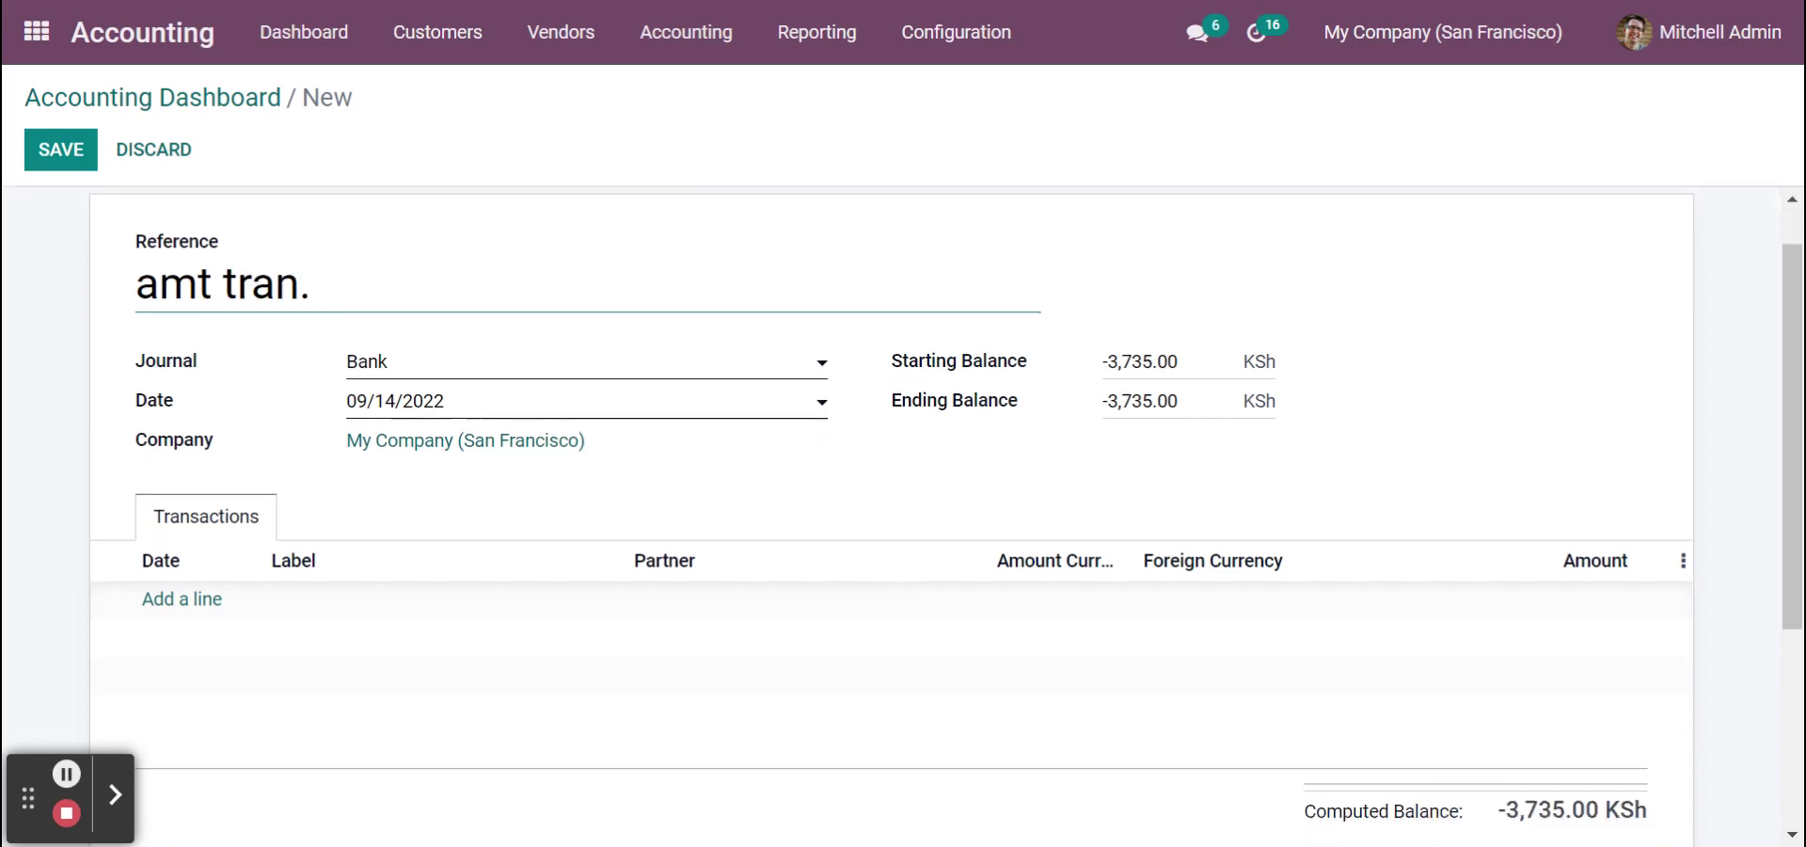
Add a transaction line to the statement labelled "amt trans 1255" with an amount of -1255.
left_click(182, 600)
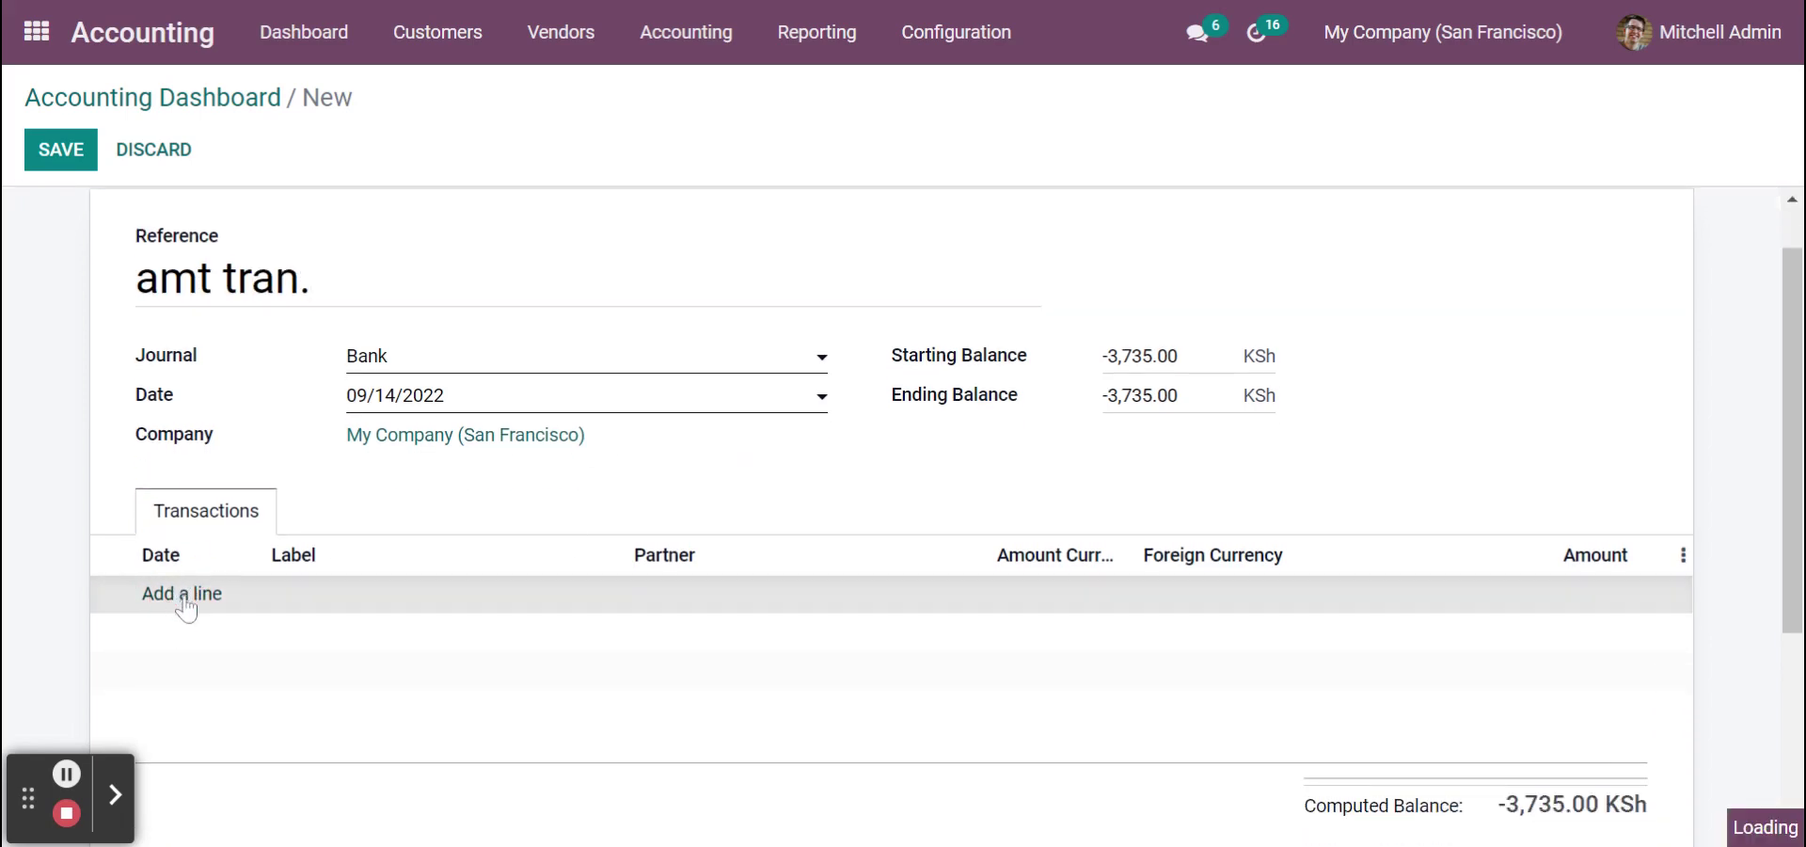
left_click(314, 594)
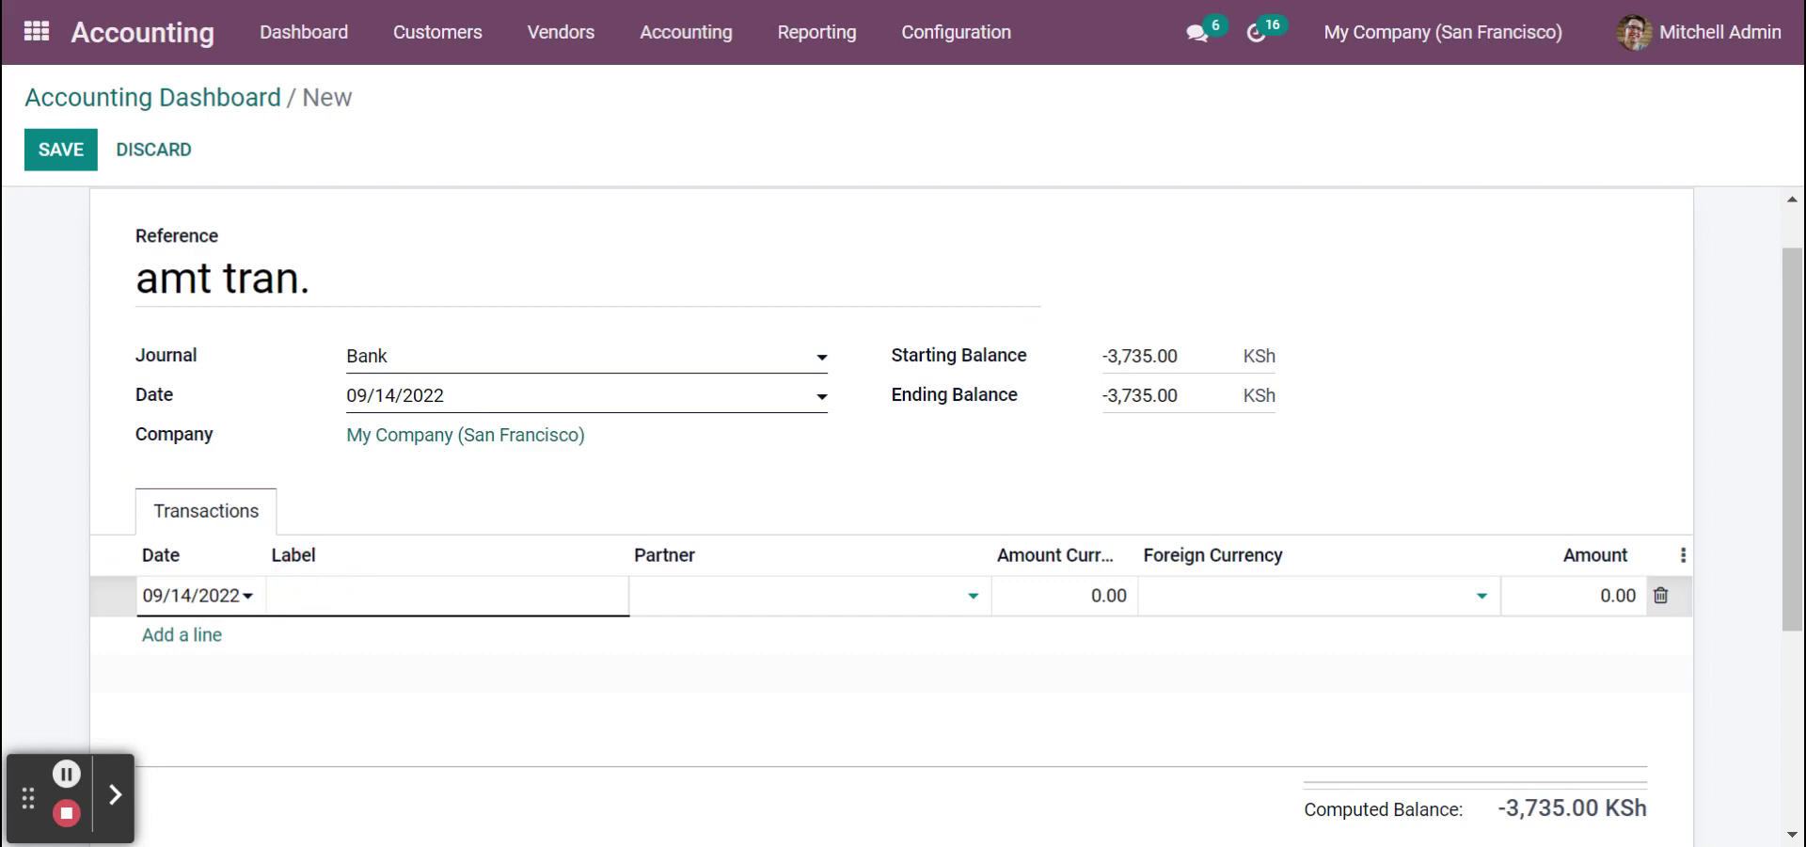
type("amt trans 1255")
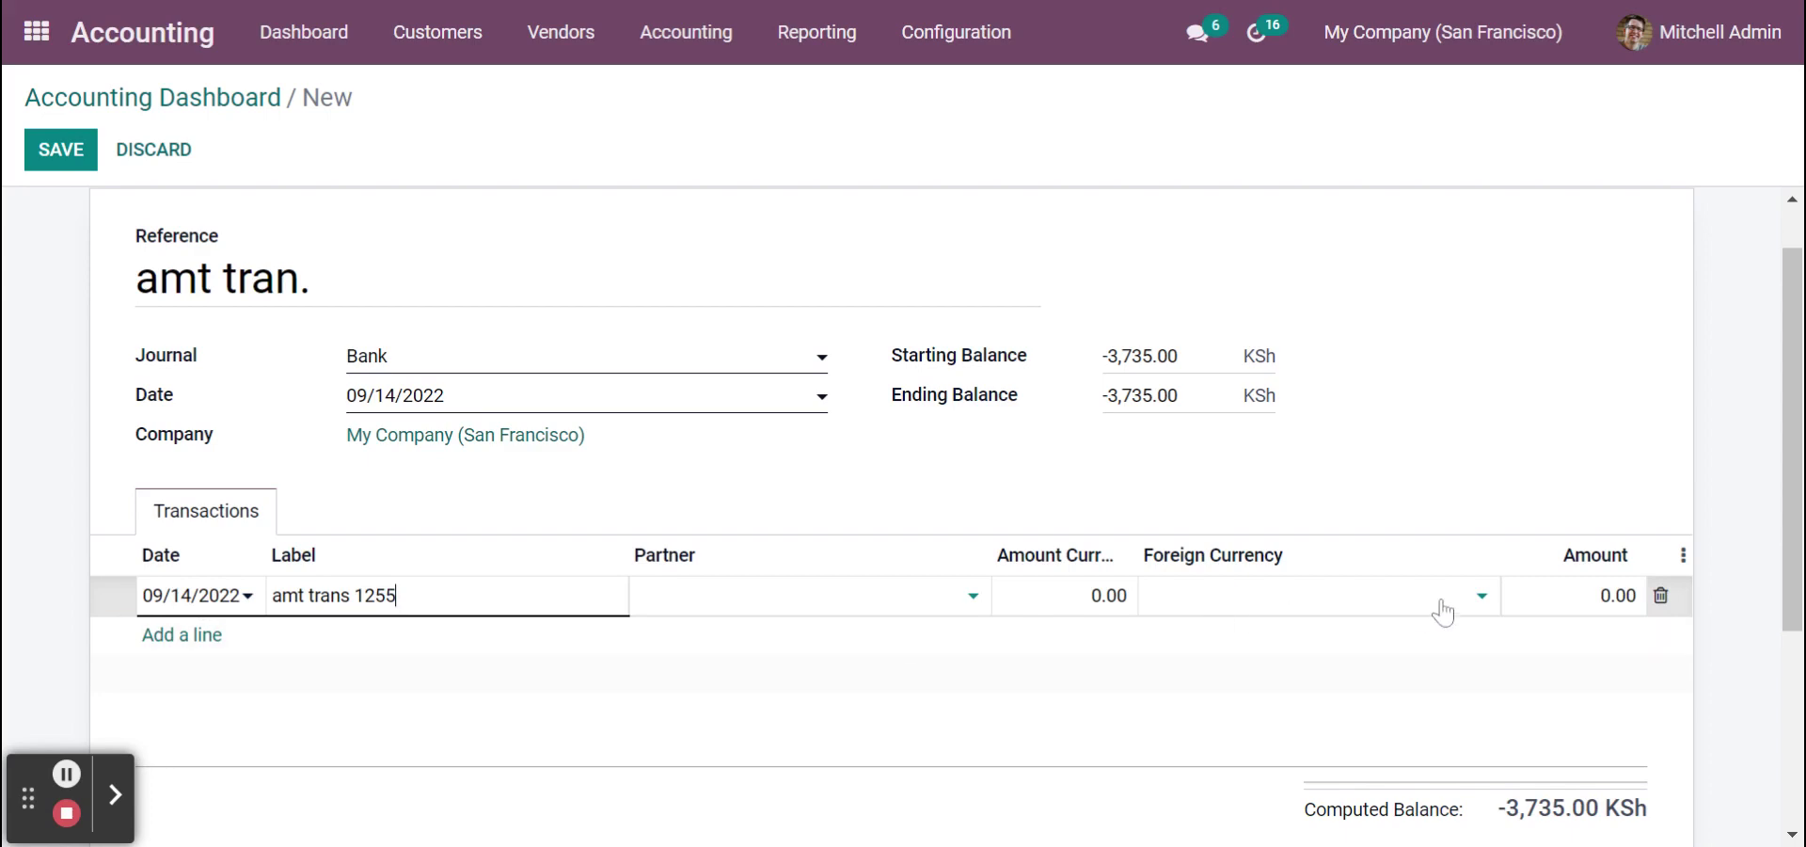
left_click(1564, 596)
type("-1255")
scroll(1073, 525, "down", 1)
left_click(1129, 476)
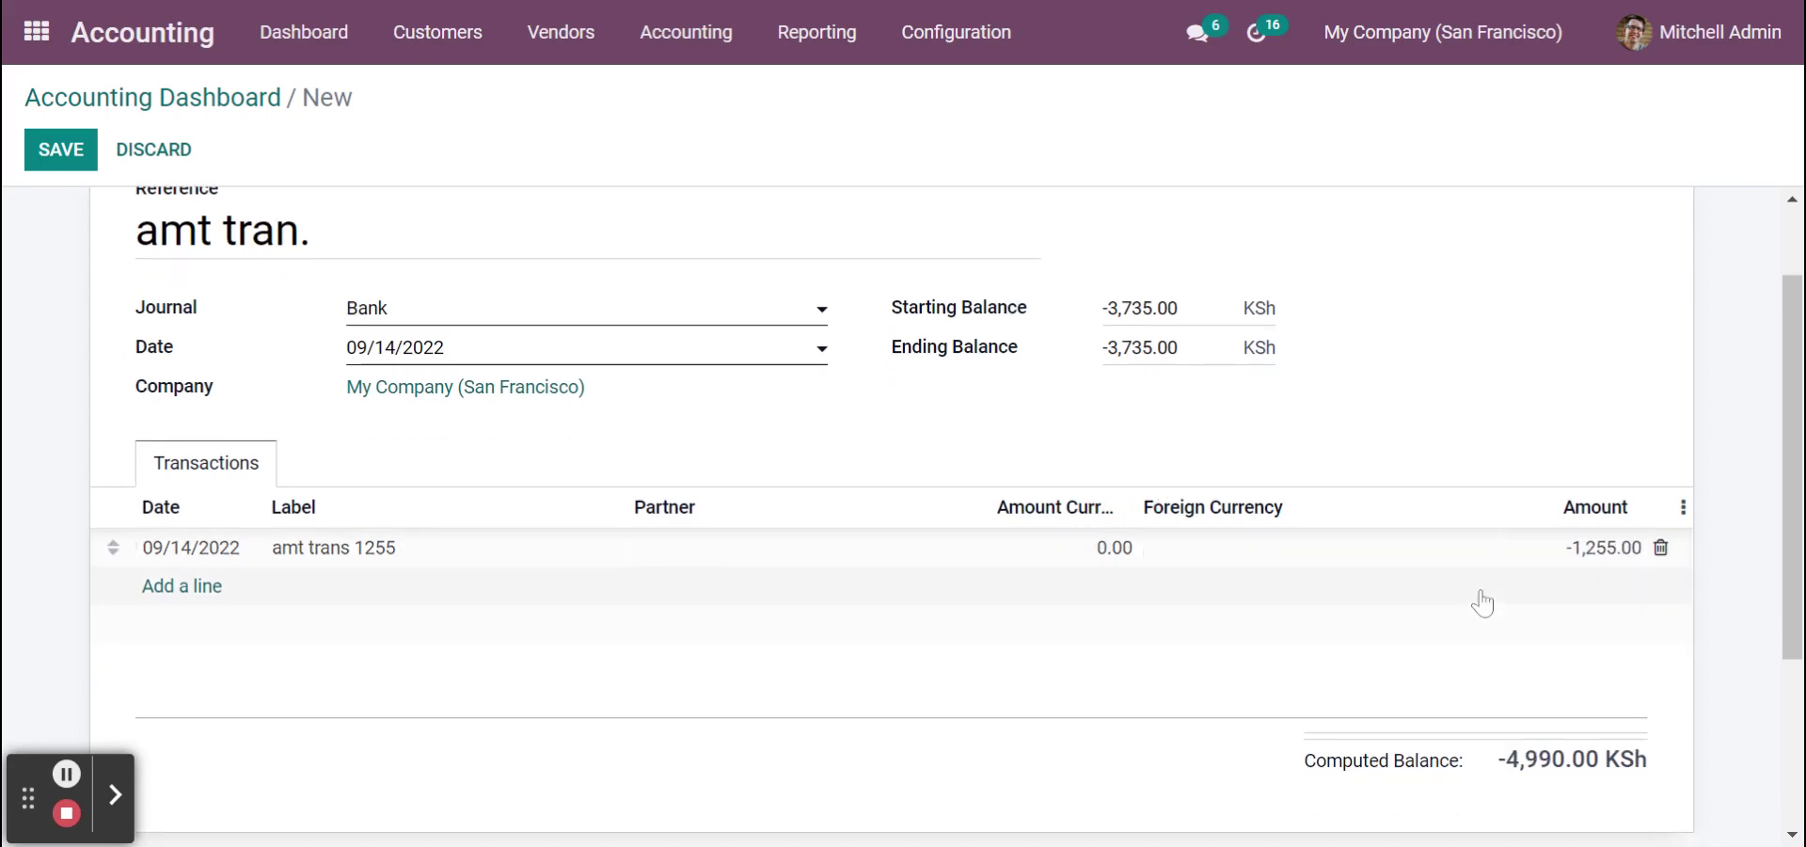
Set the bank statement's ending balance to -4990.00 KSh.
scroll(1482, 602, "down", 3)
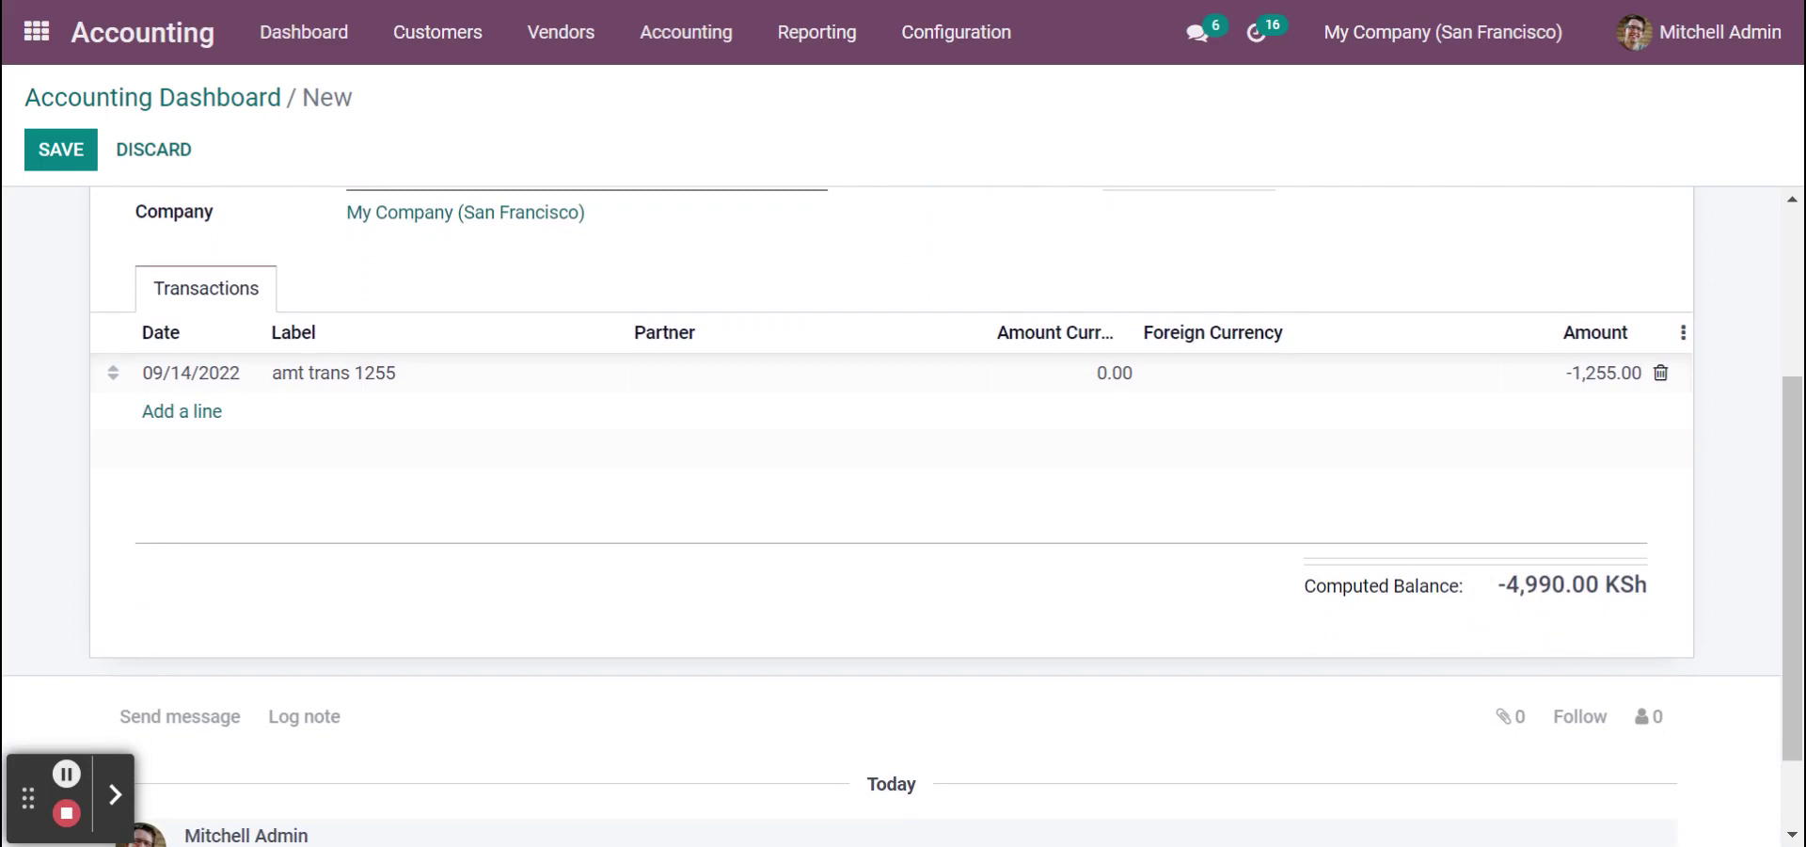
scroll(1541, 610, "up", 1)
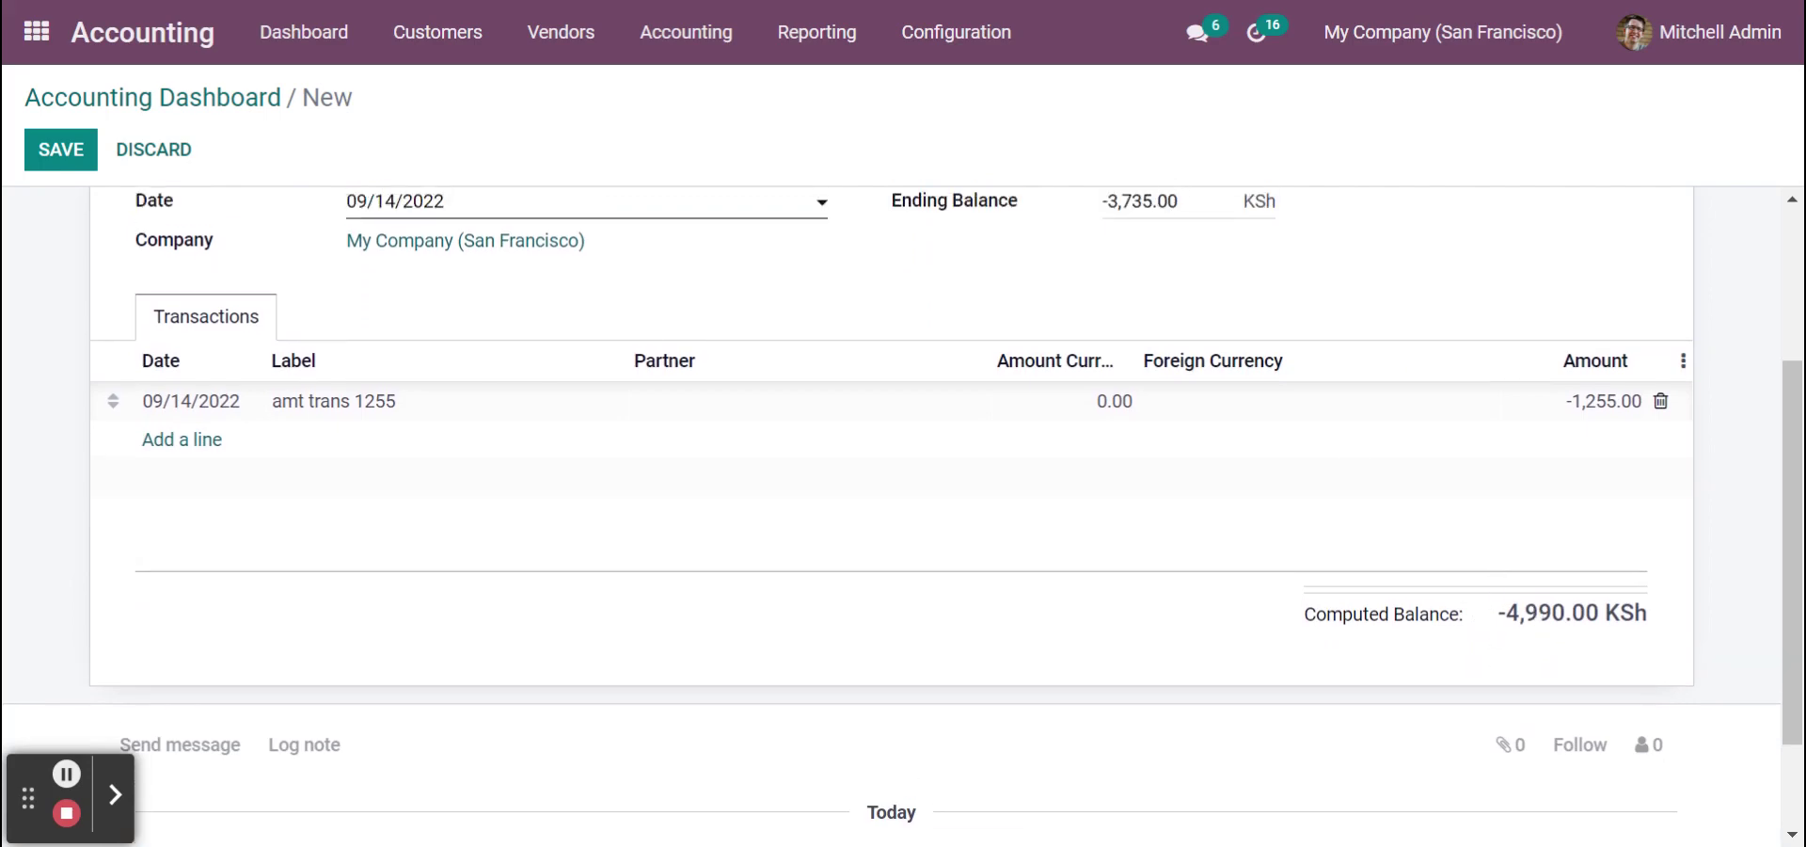
left_click(1157, 202)
key("BackSpace")
key("BackSpace")
key("BackSpace")
key("BackSpace")
key("BackSpace")
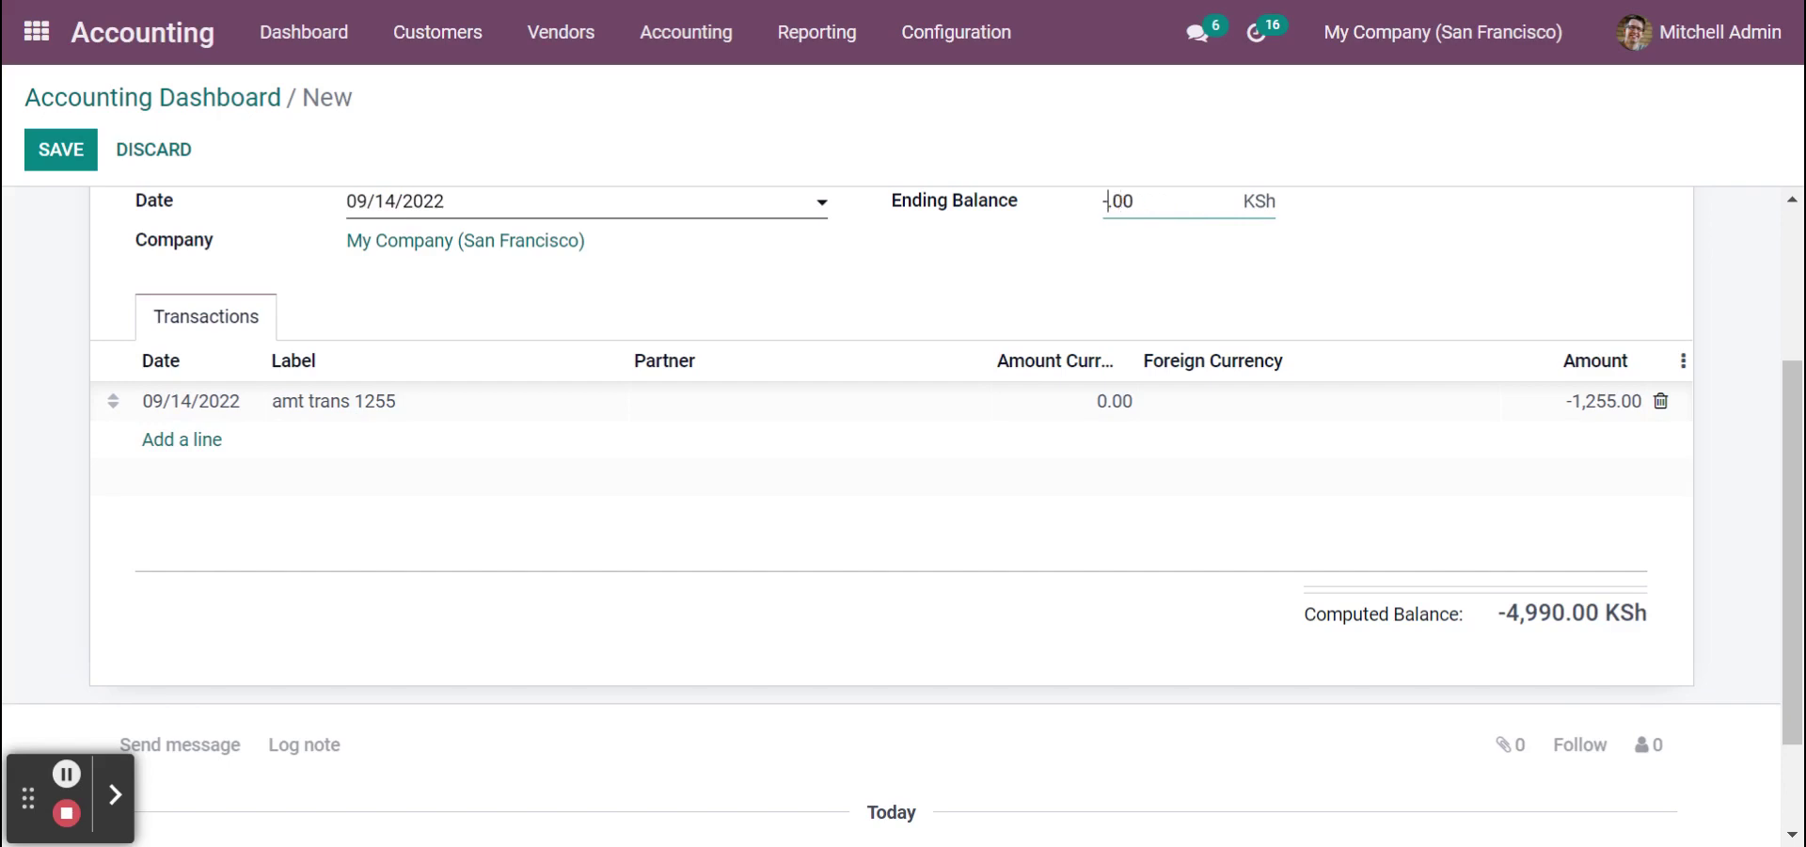
type("4990")
Save and post the "amt tran." bank statement.
scroll(1028, 294, "up", 3)
left_click(79, 160)
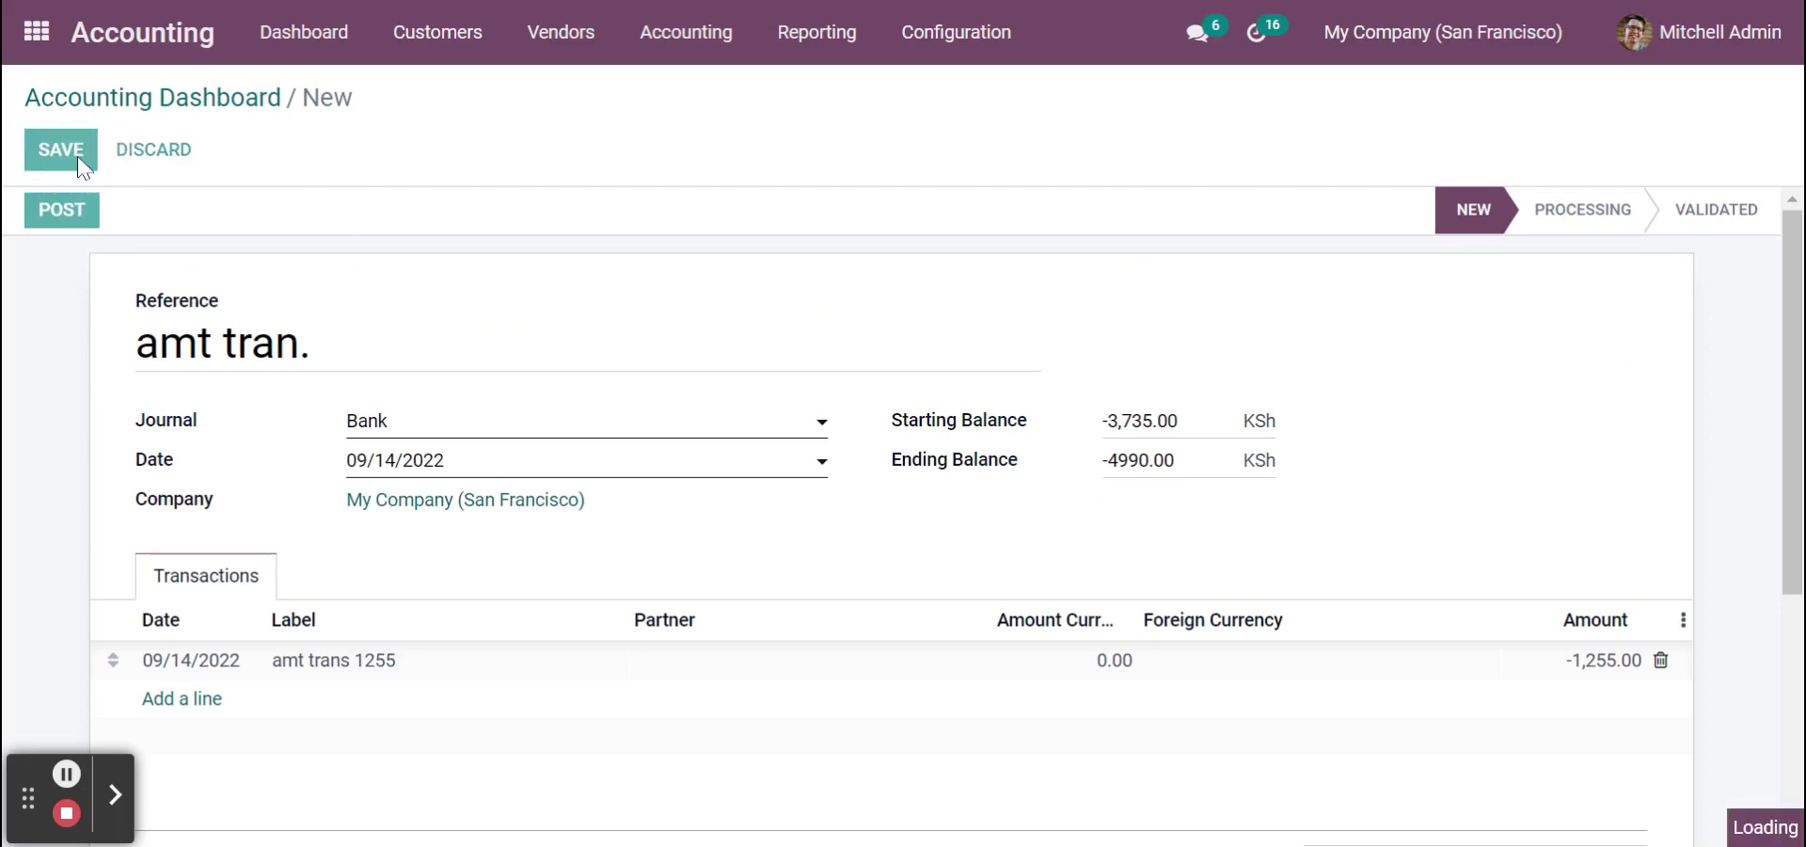
left_click(83, 218)
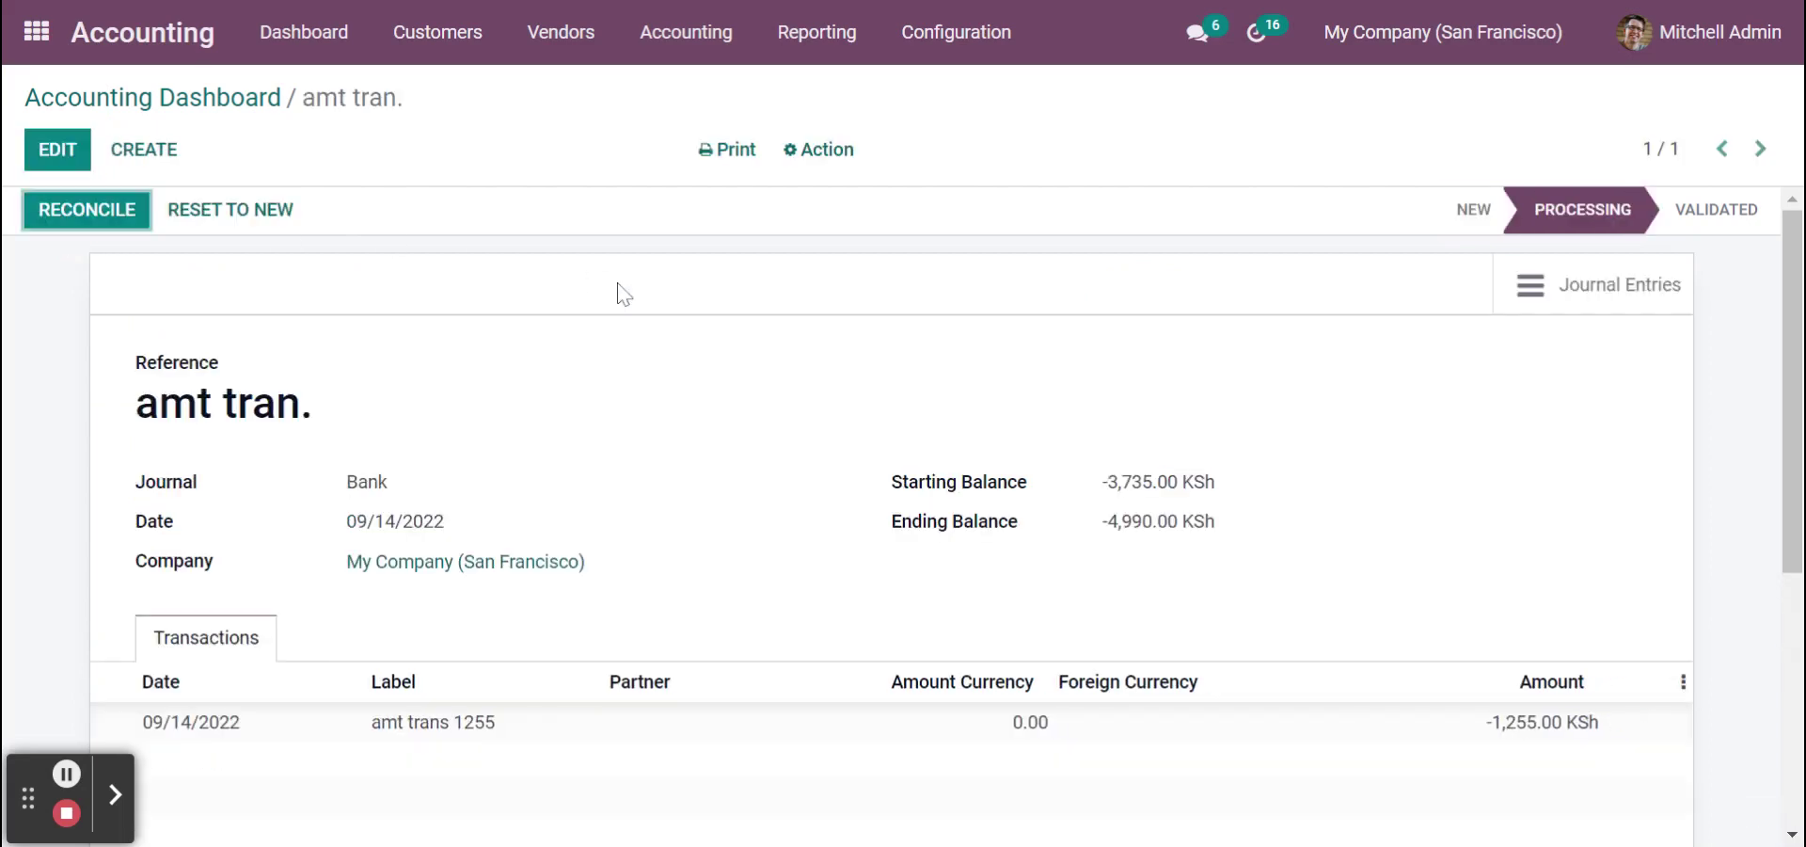
Reconcile the statement line with the "Transfer from Bank" entry BNK1/2022/09/0007, validate it and close the statement.
left_click(120, 223)
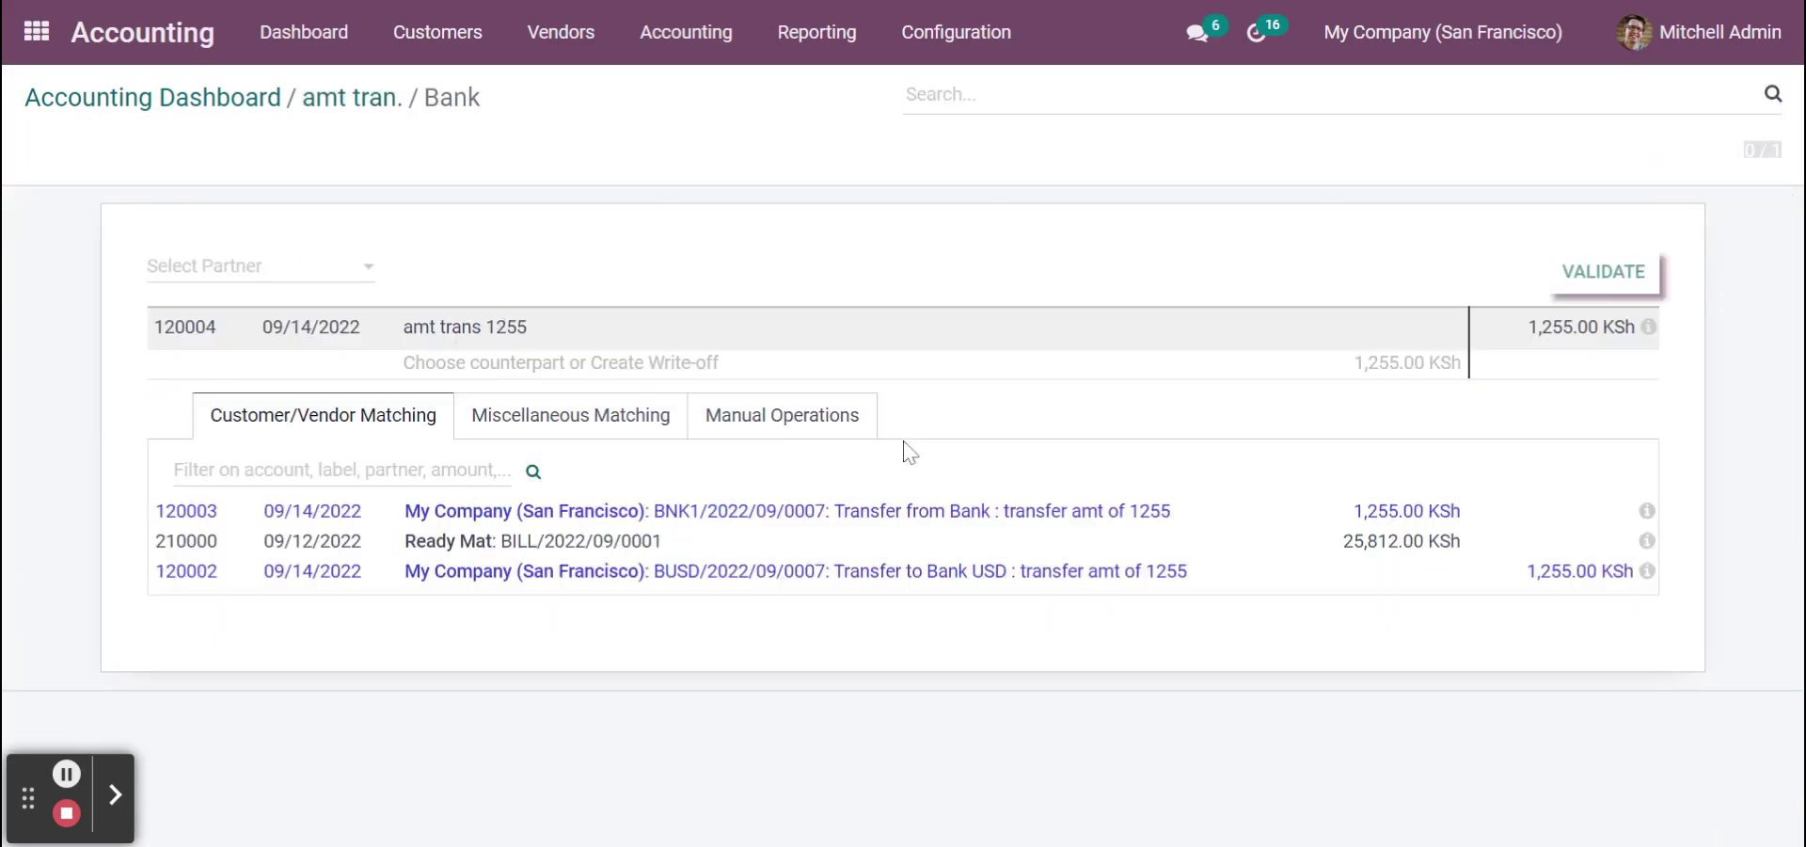
left_click(867, 529)
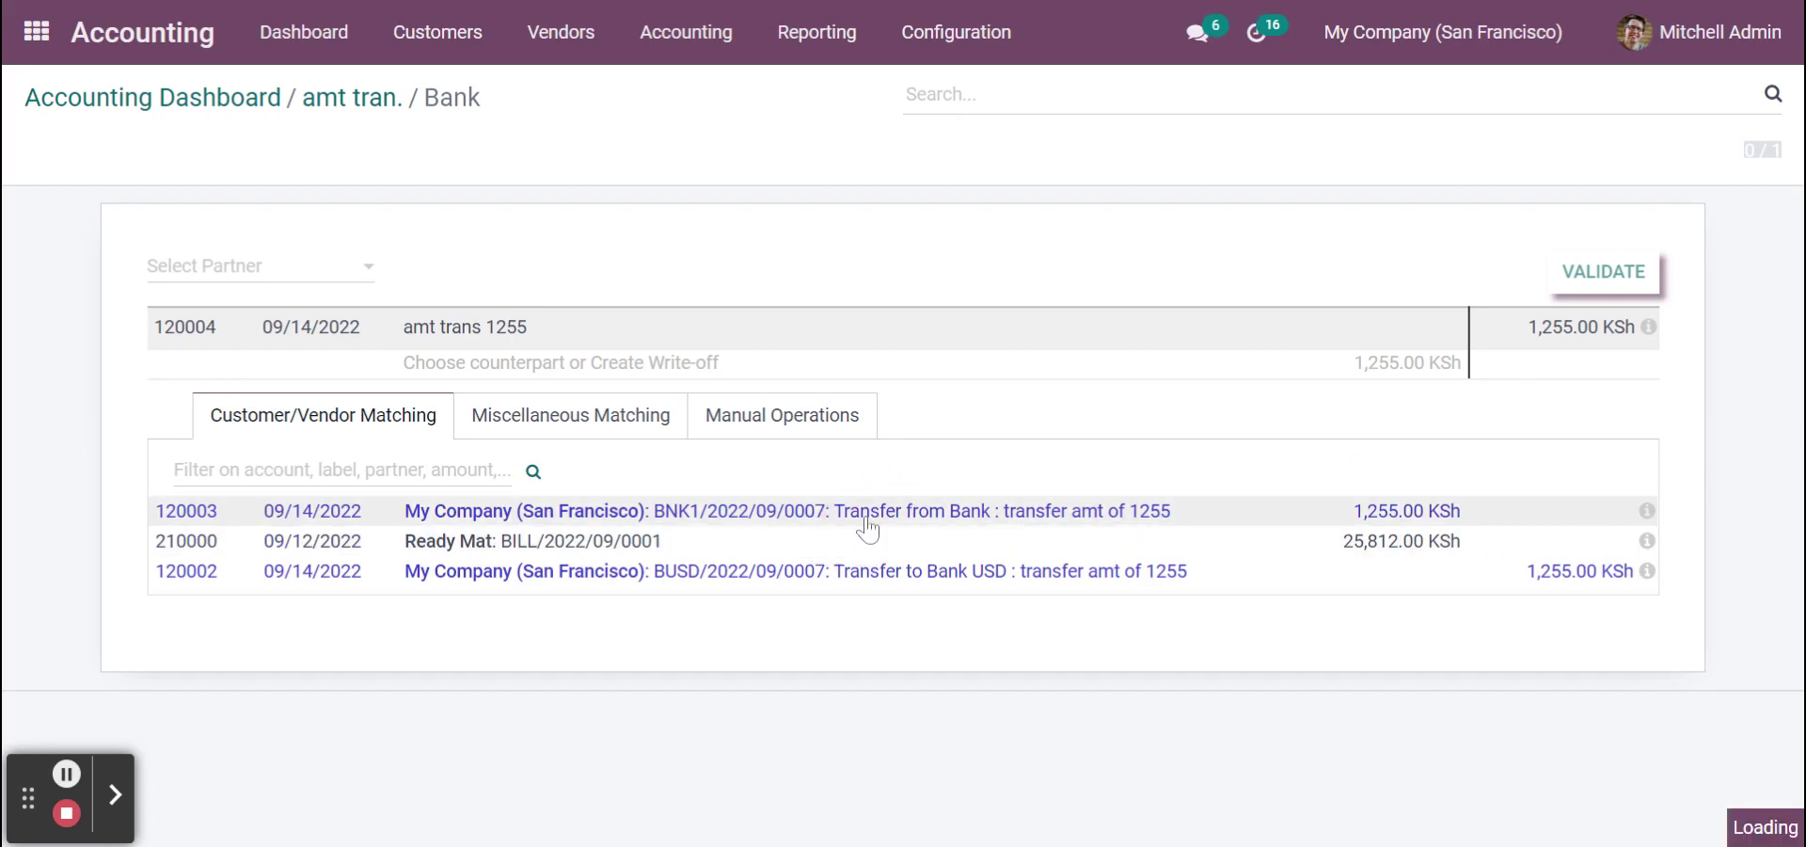
left_click(1614, 273)
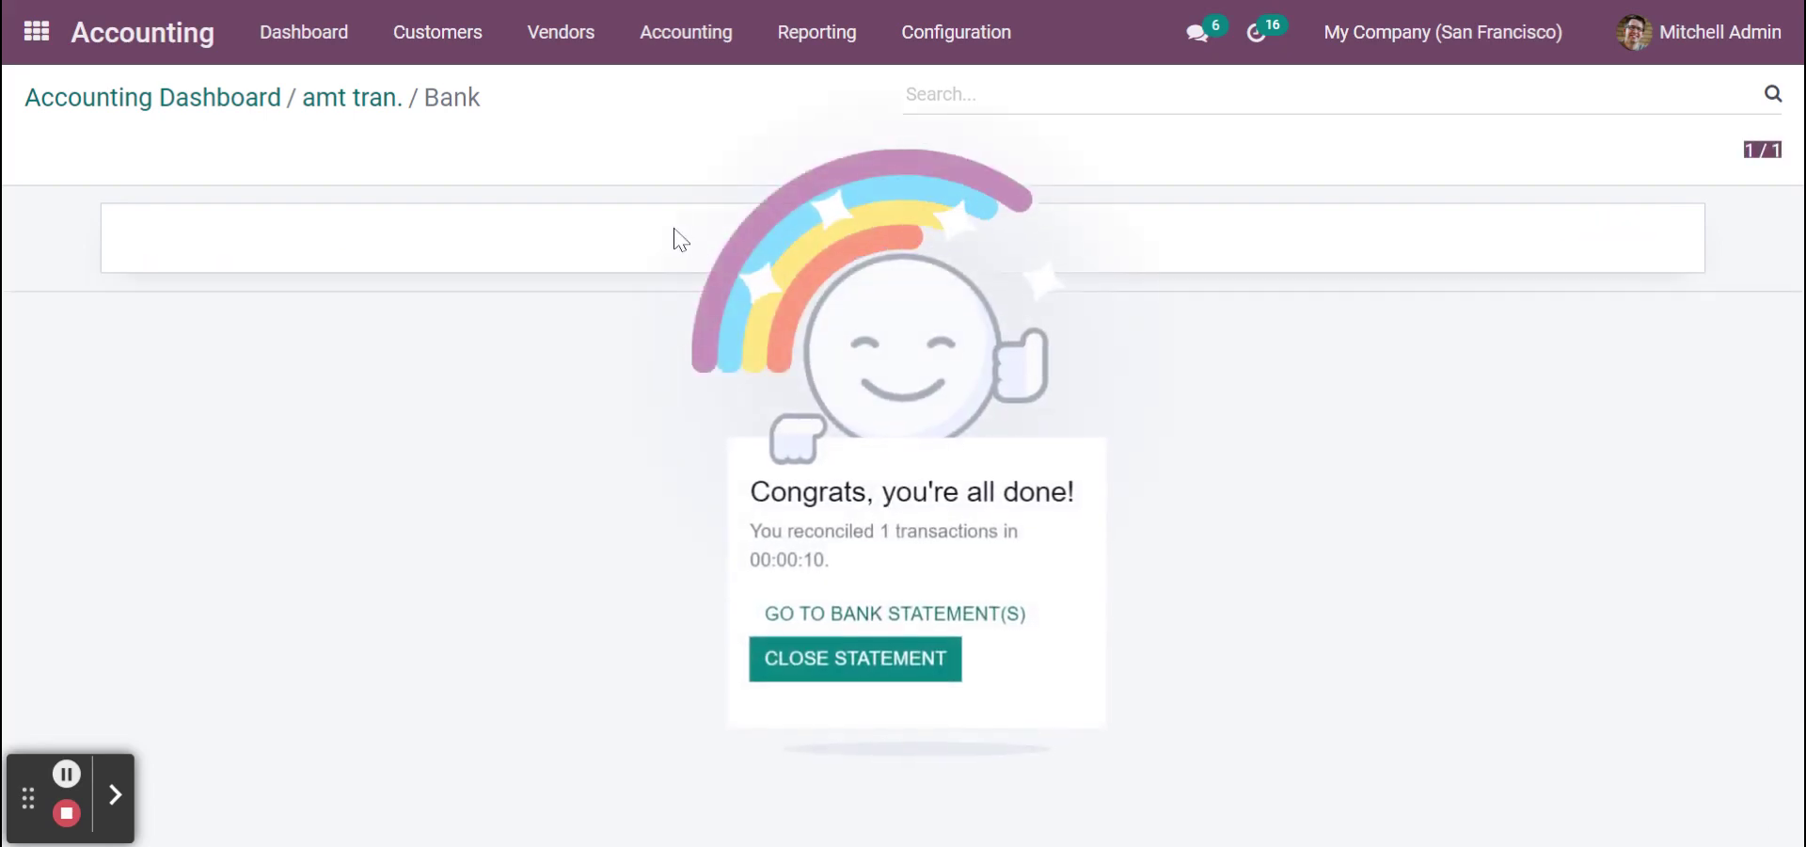
left_click(893, 649)
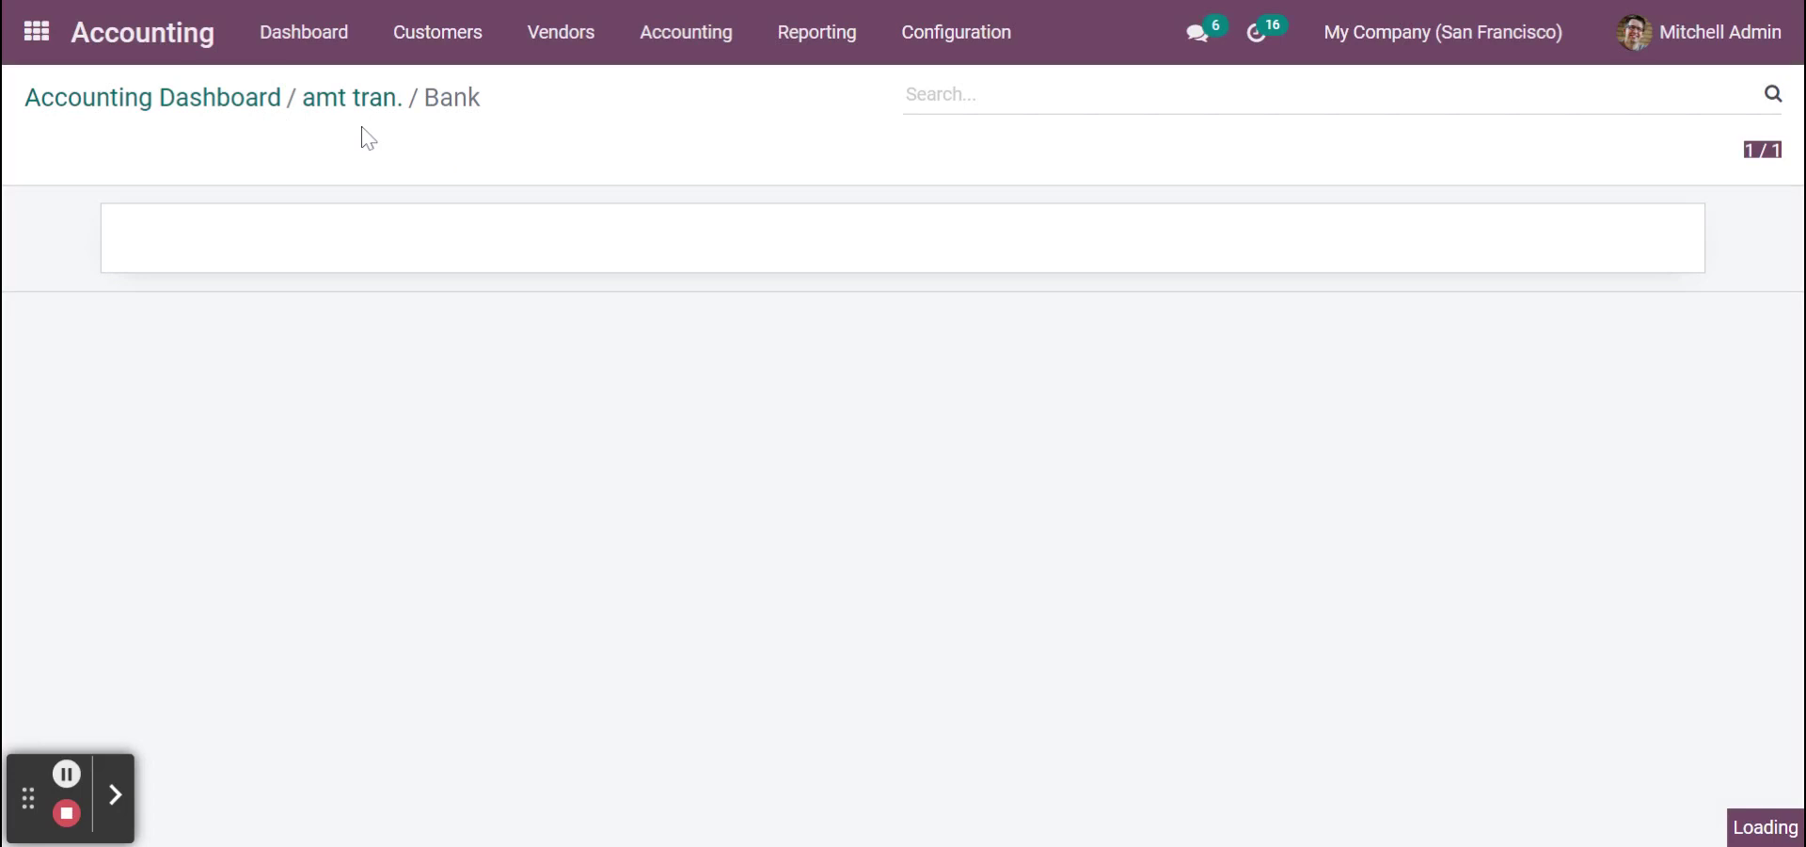
From the Accounting Dashboard, create a new bank statement for the Bank USD journal with the reference "amt rec.".
left_click(222, 106)
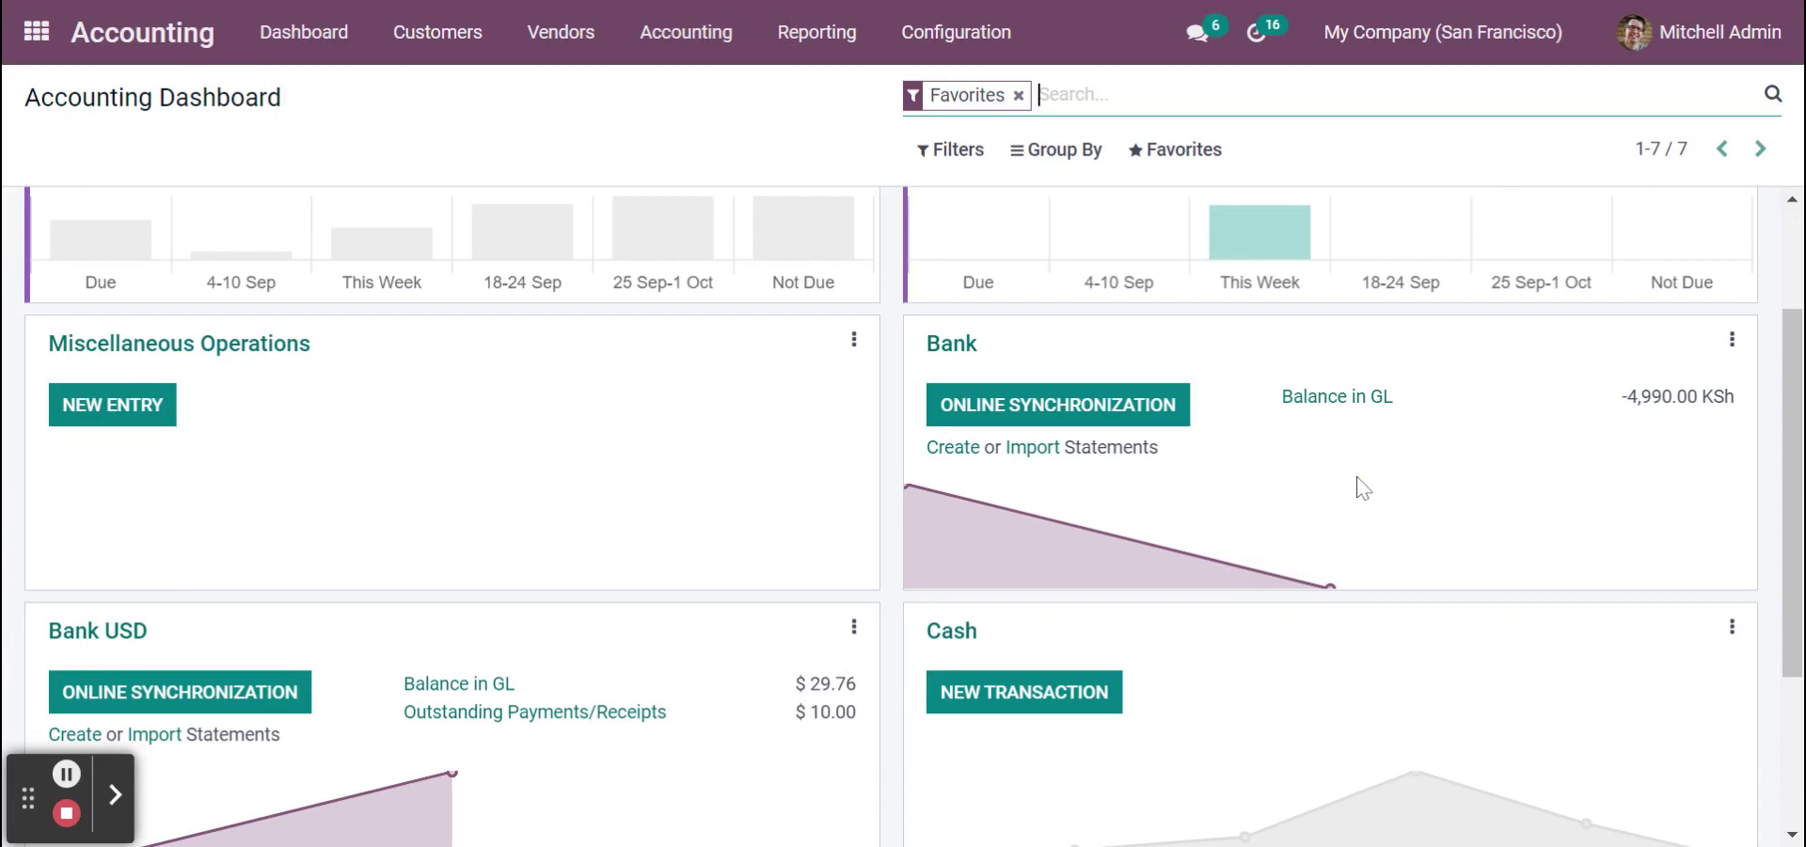
scroll(1358, 479, "down", 3)
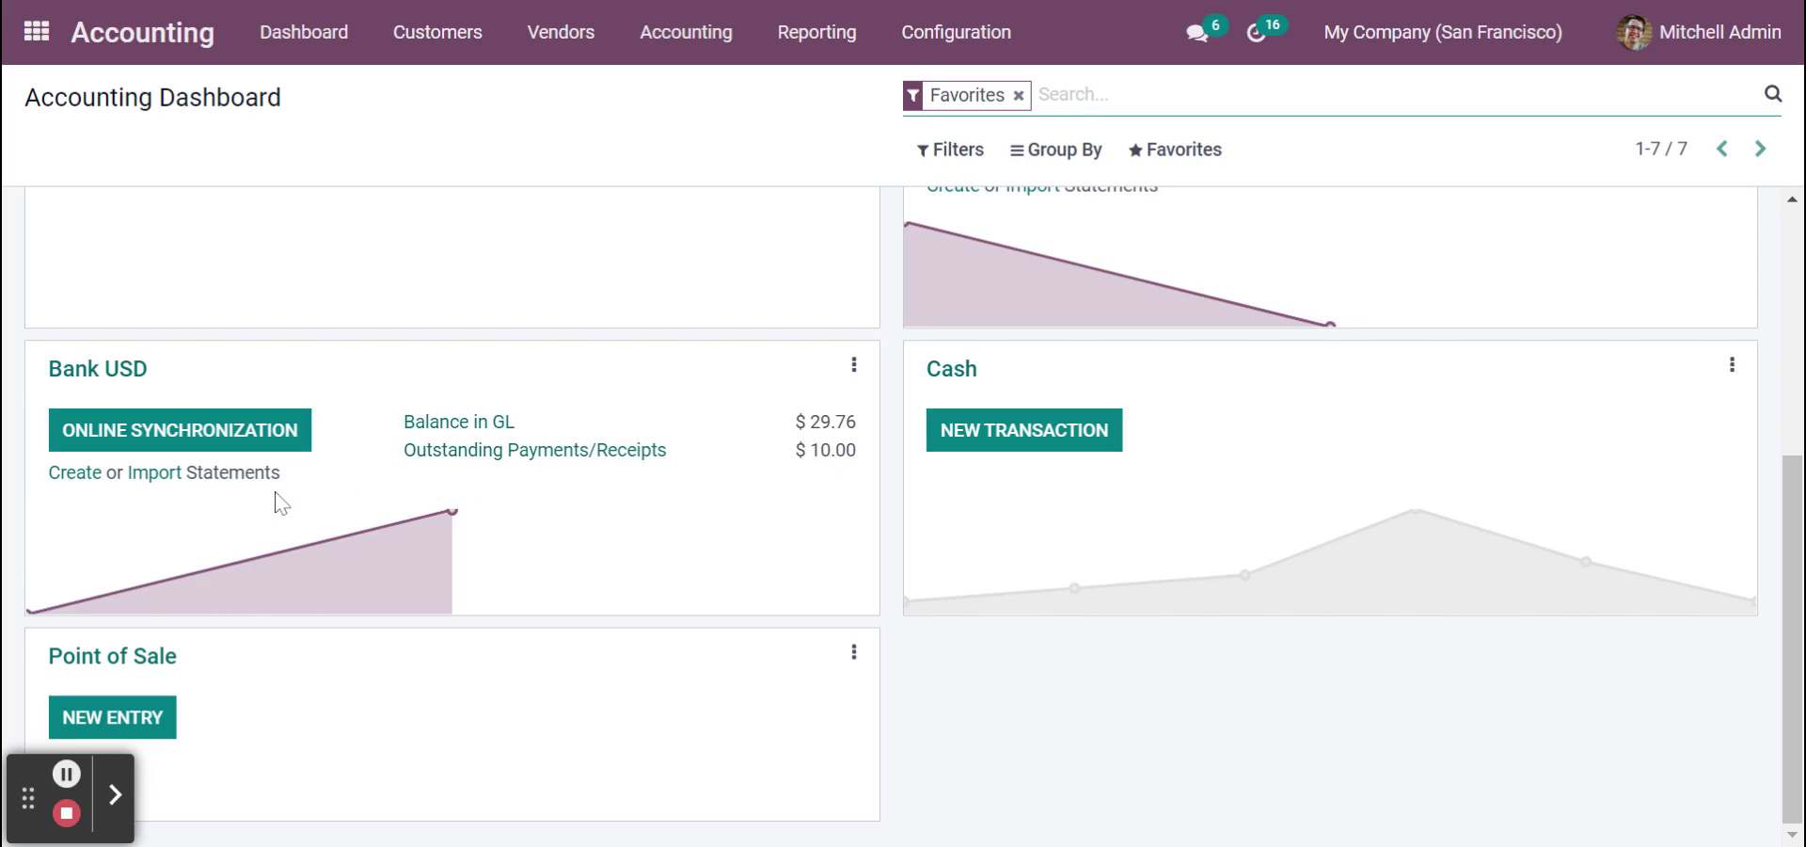
left_click(87, 480)
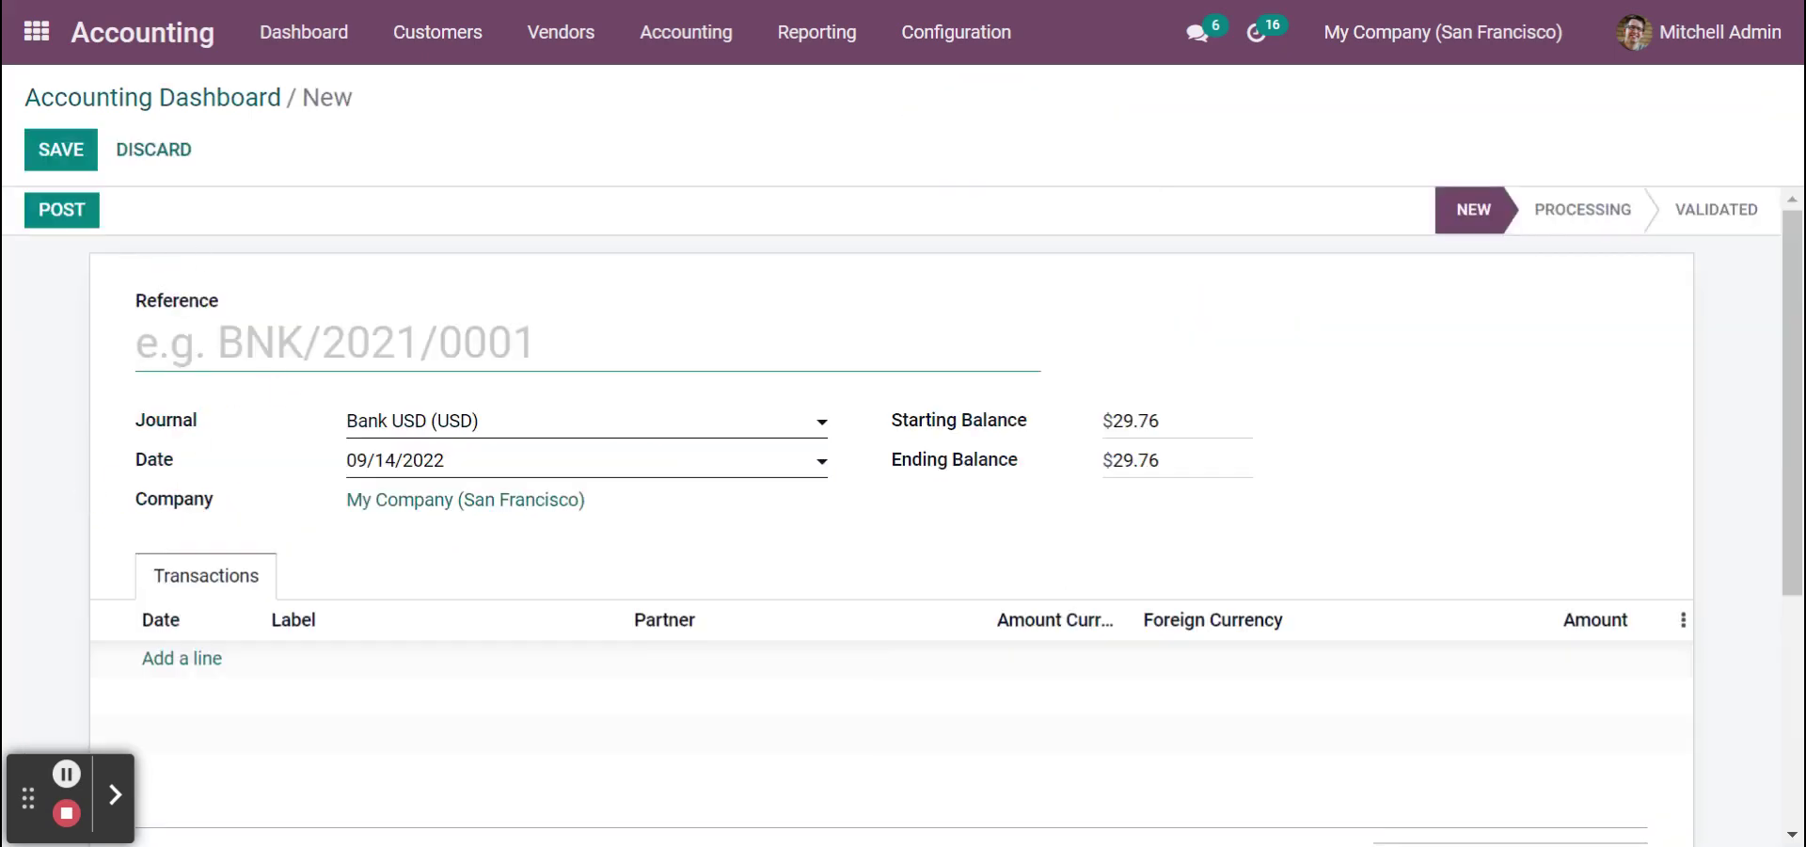
type("amt")
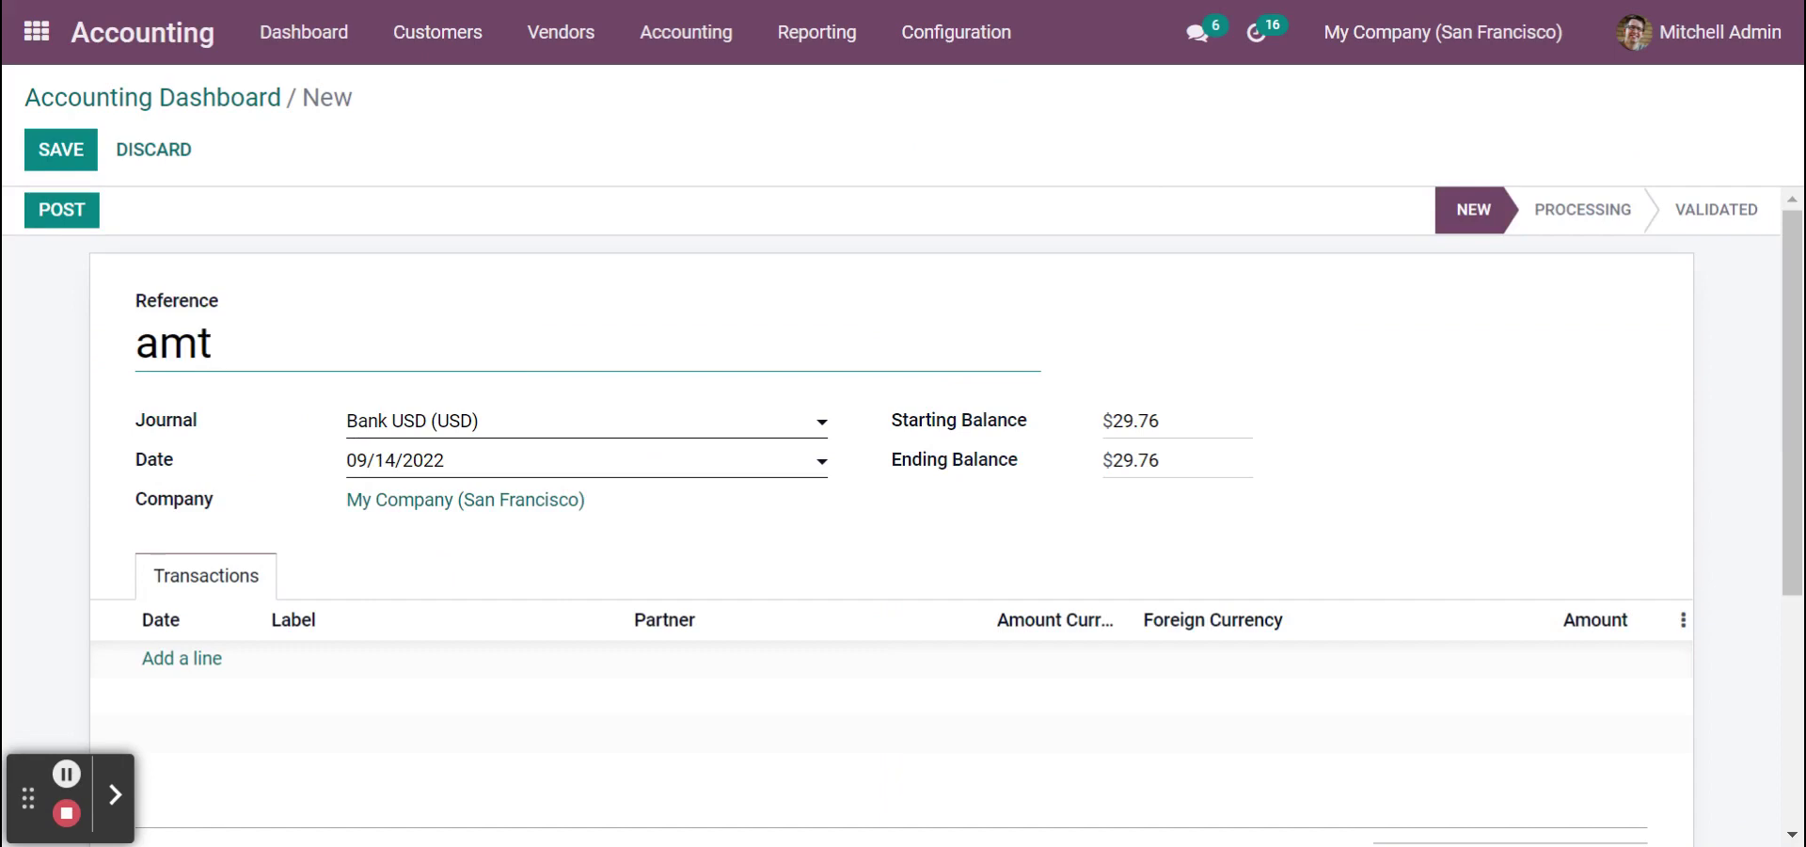
type(" rec.")
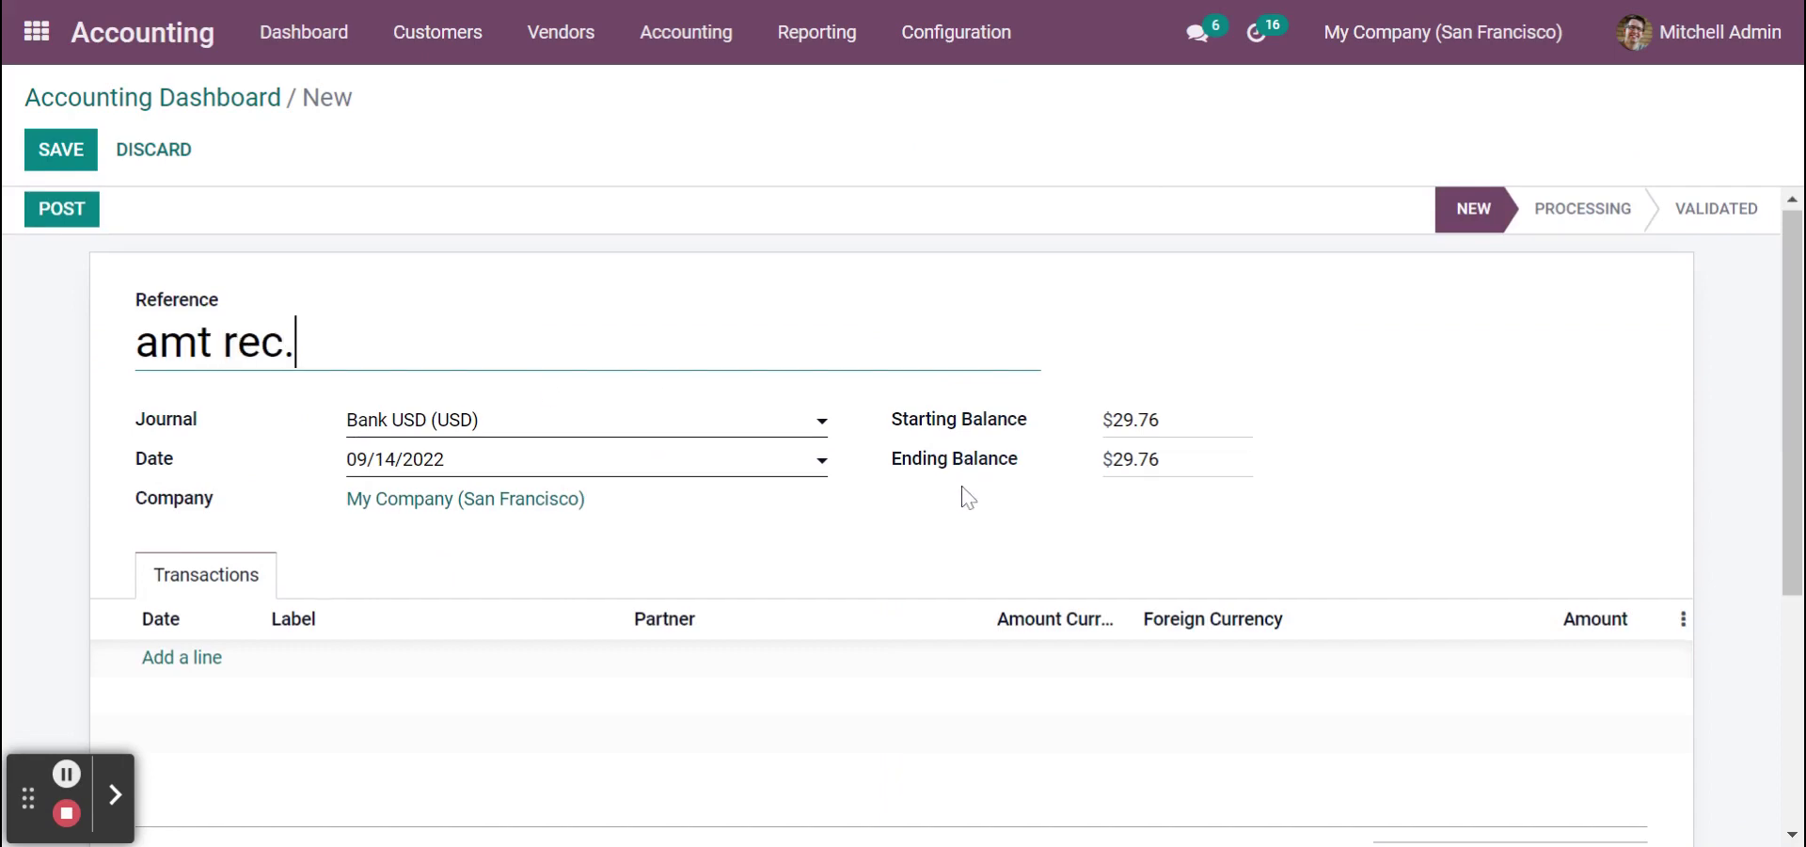
Add a transaction line labelled "amt. rec." with an amount in currency of 1255 to the statement.
scroll(290, 609, "down", 1)
left_click(200, 613)
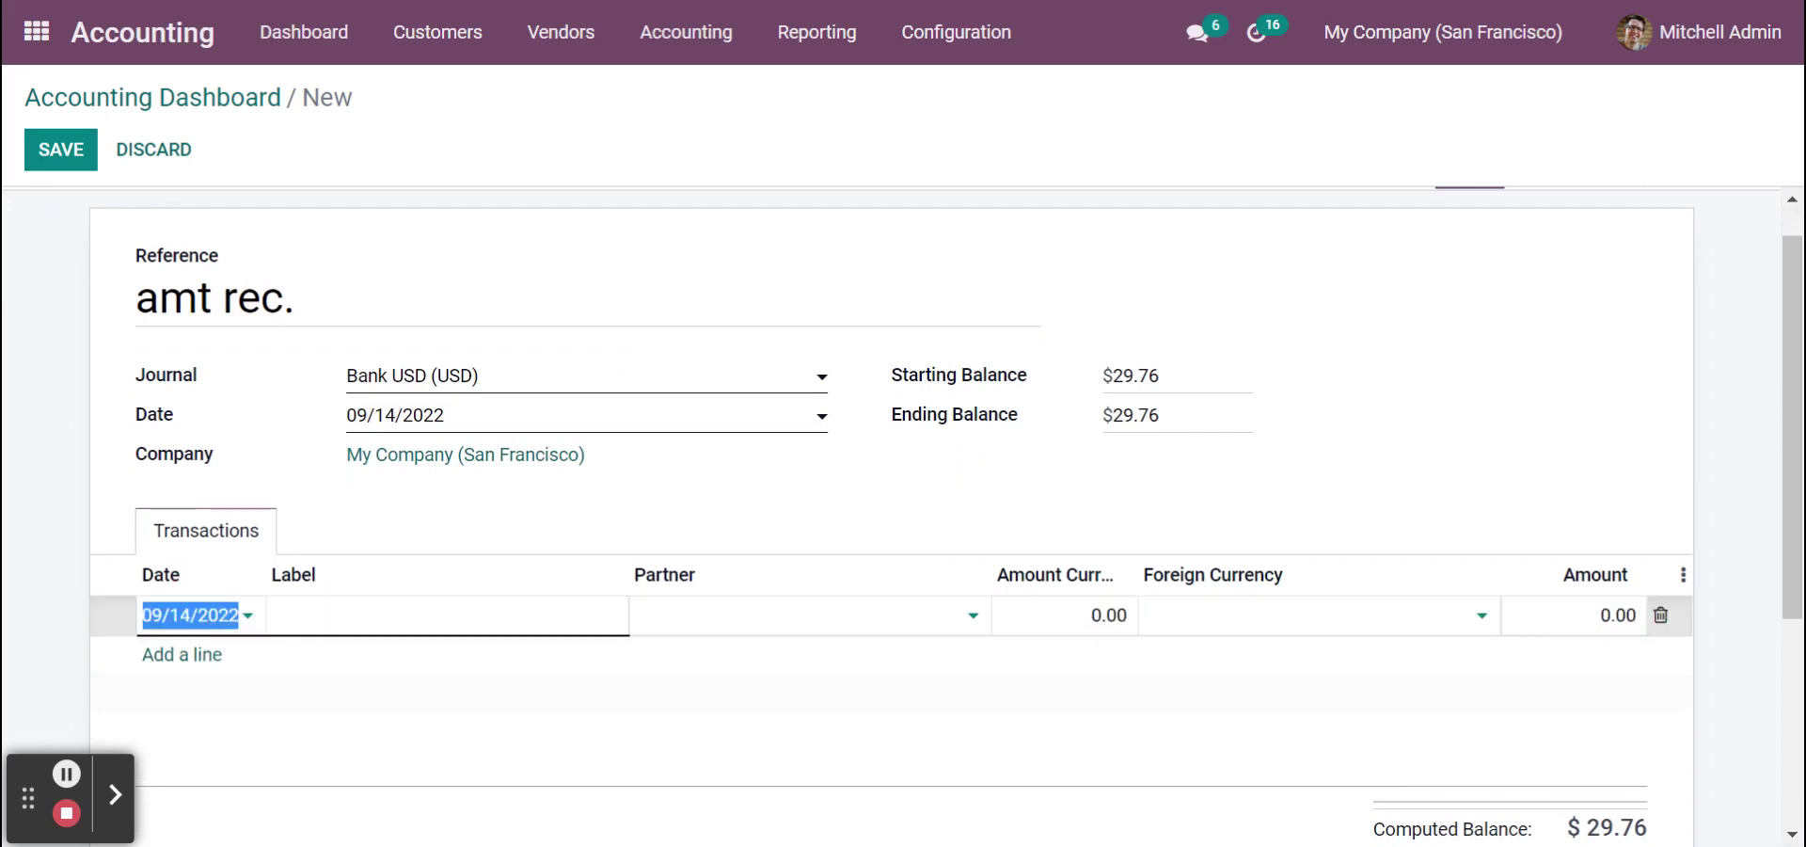
left_click(273, 616)
type("amt. rec.")
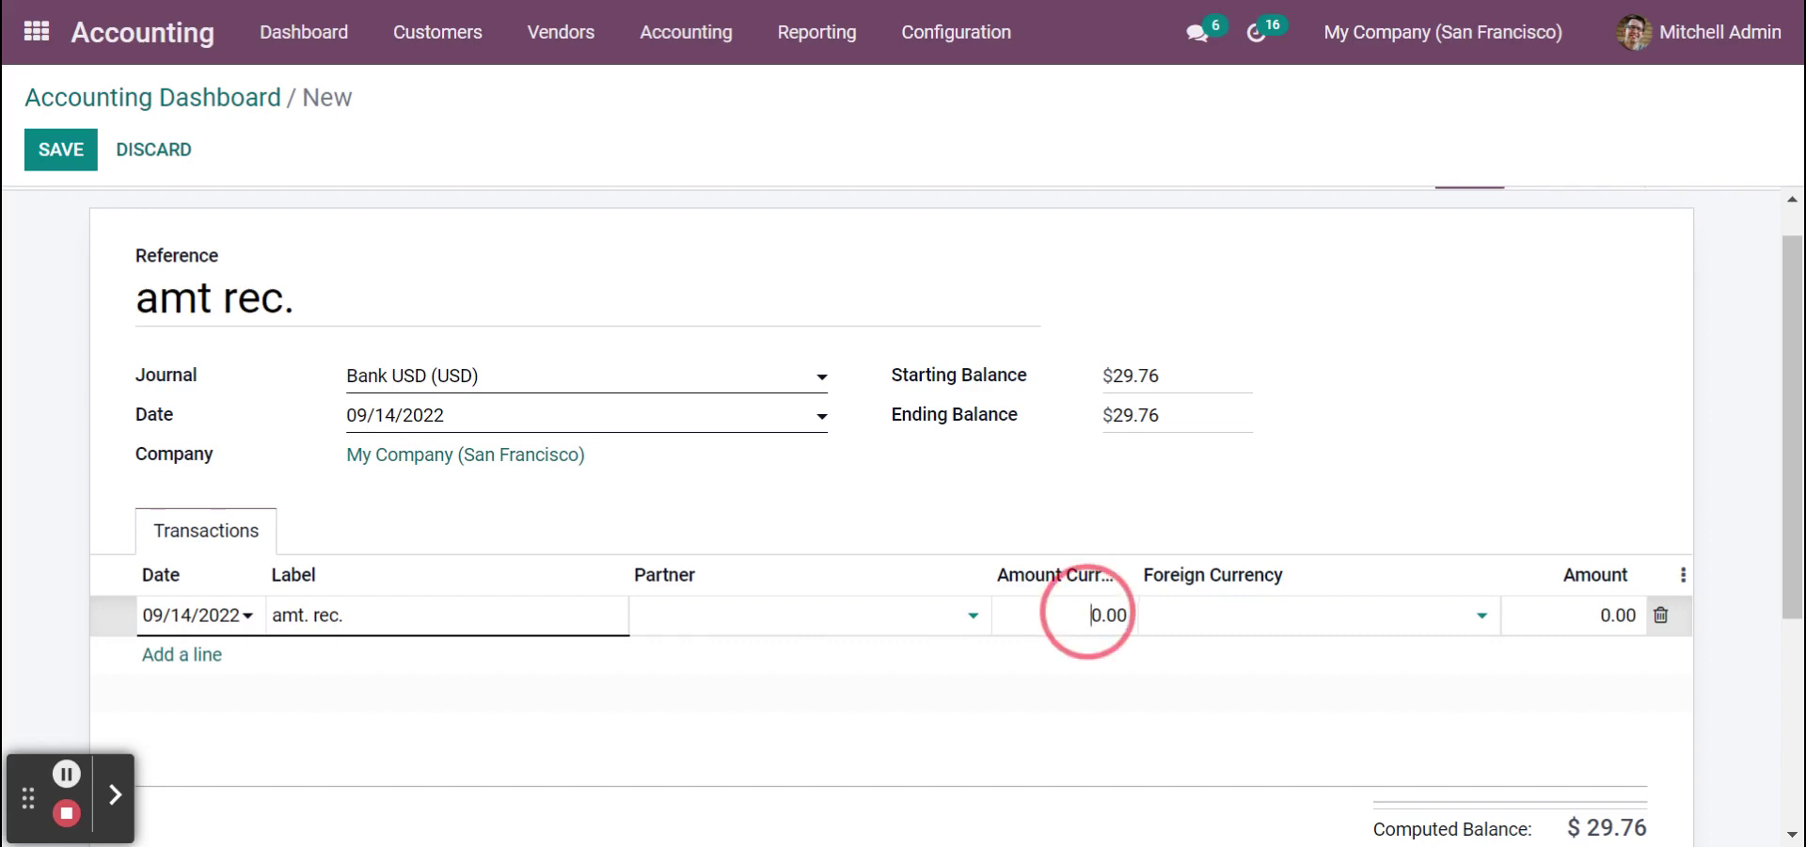
left_click(1133, 618)
type("1255")
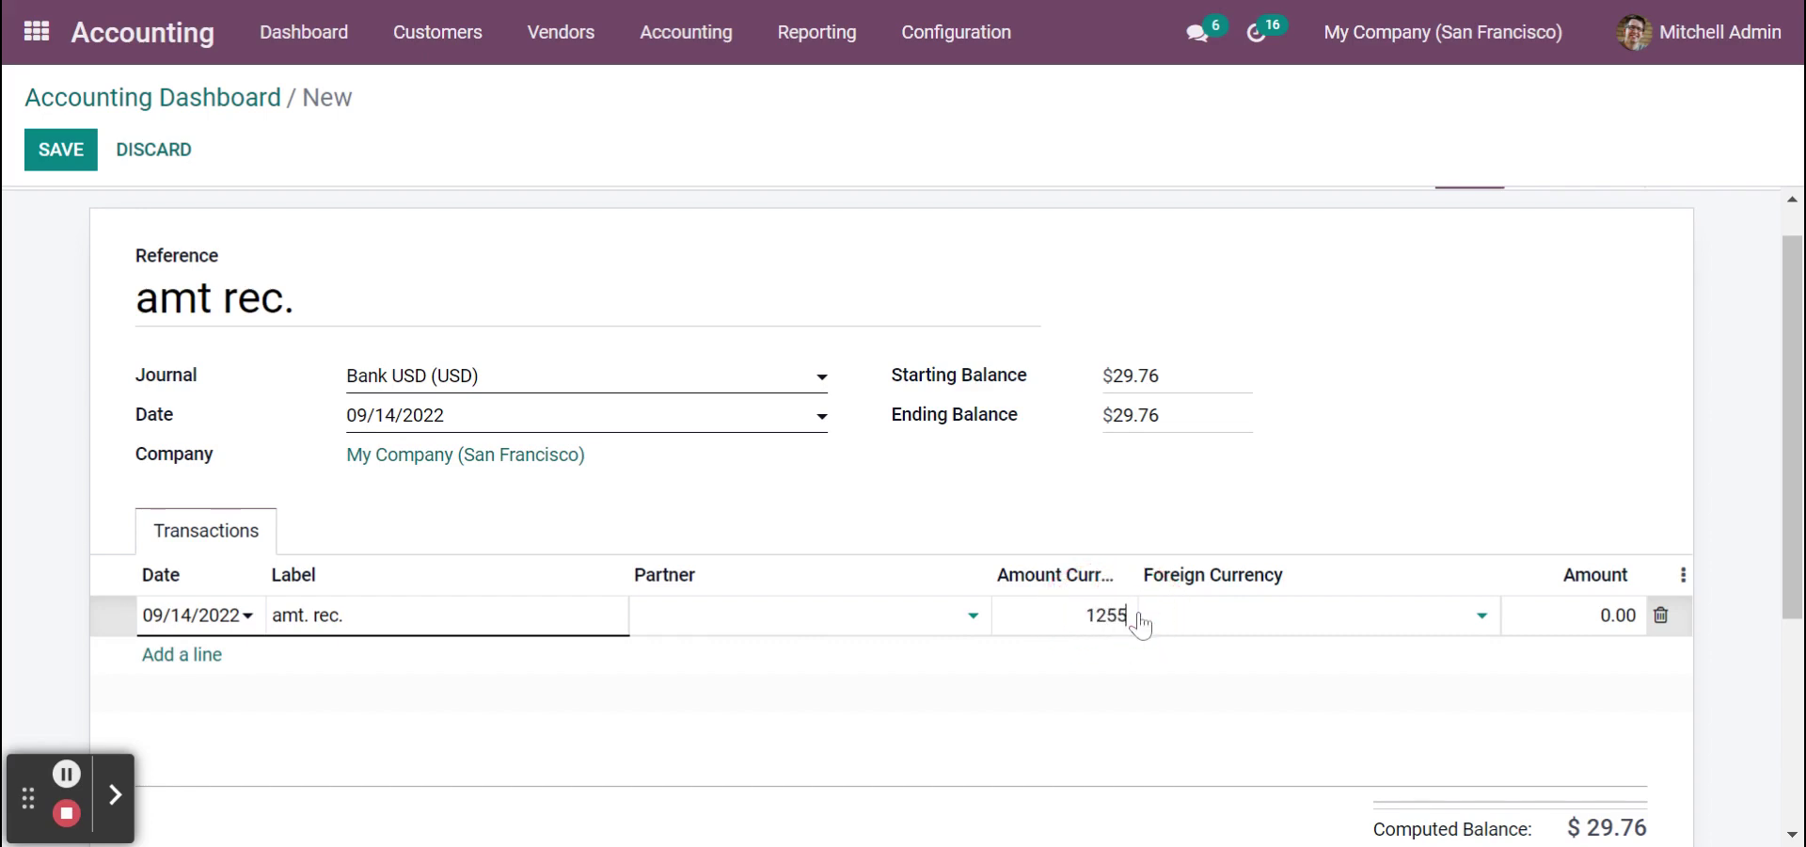
Set the "amt. rec." line's foreign currency to KES and its amount to 10.
left_click(1234, 613)
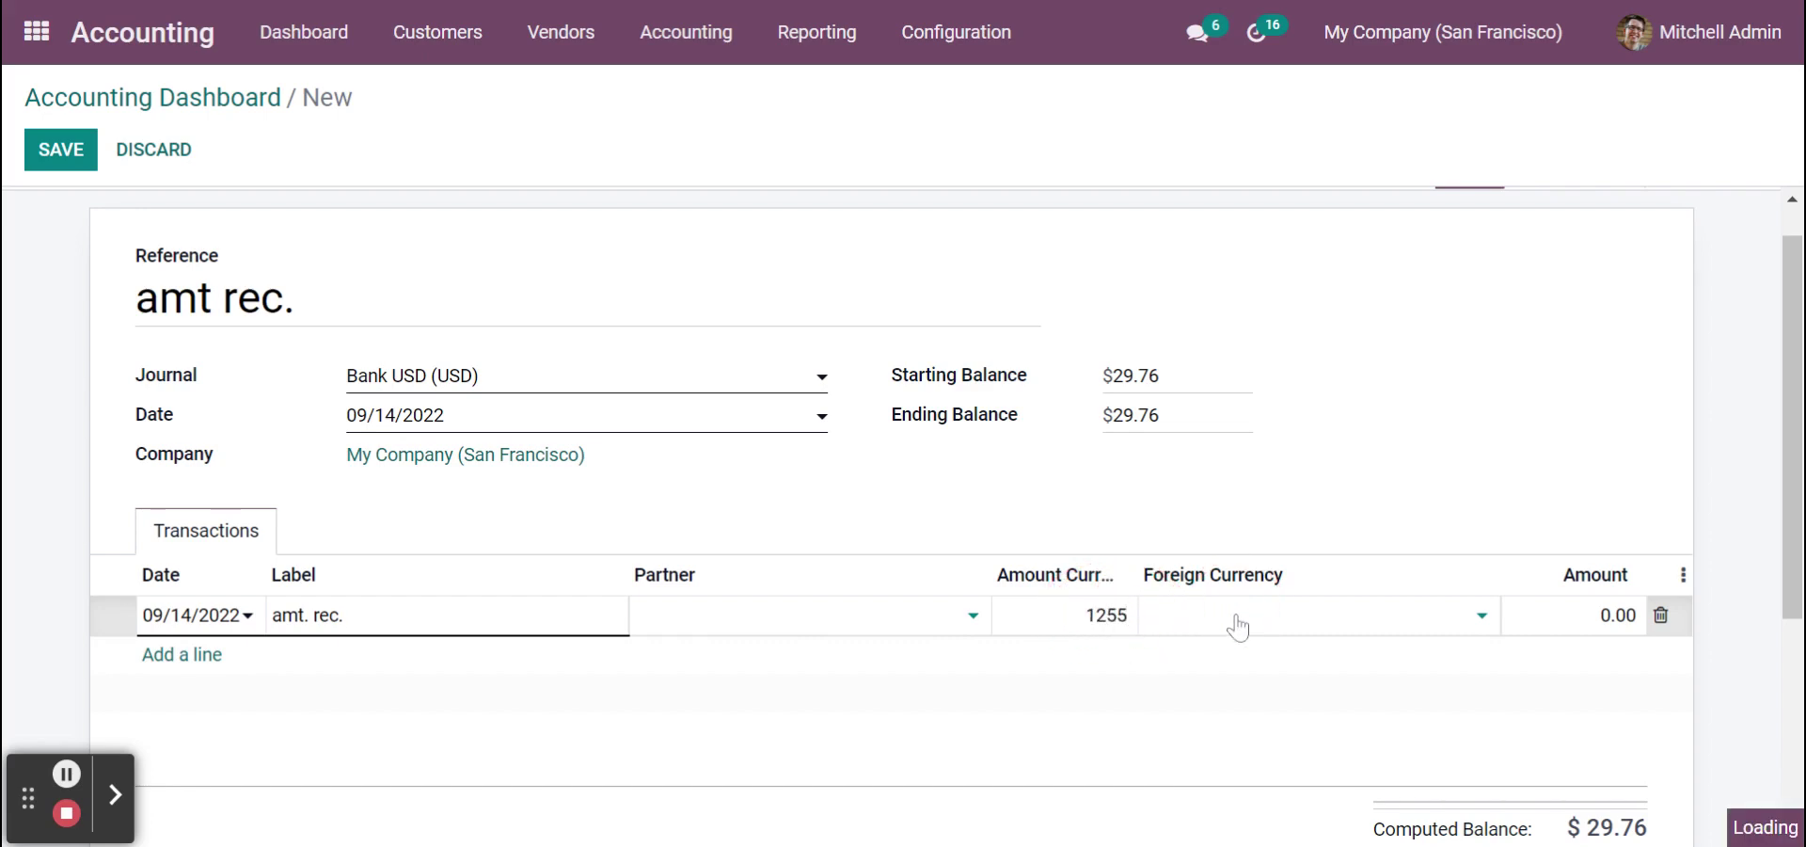
left_click(1481, 617)
left_click(1221, 666)
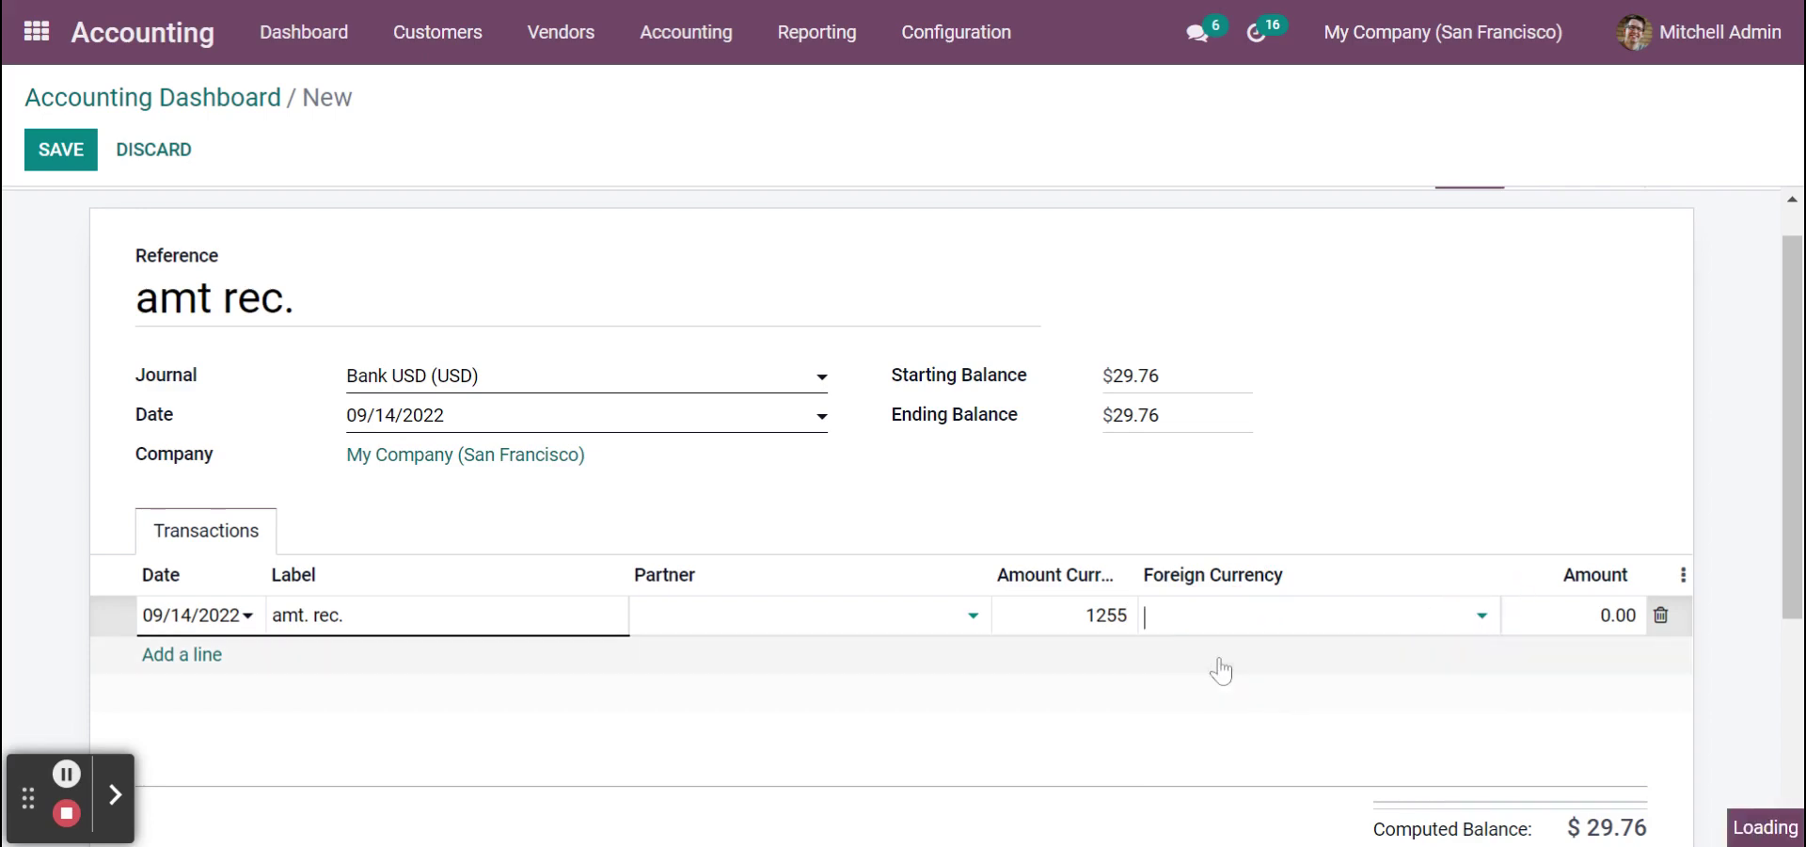
left_click(1614, 615)
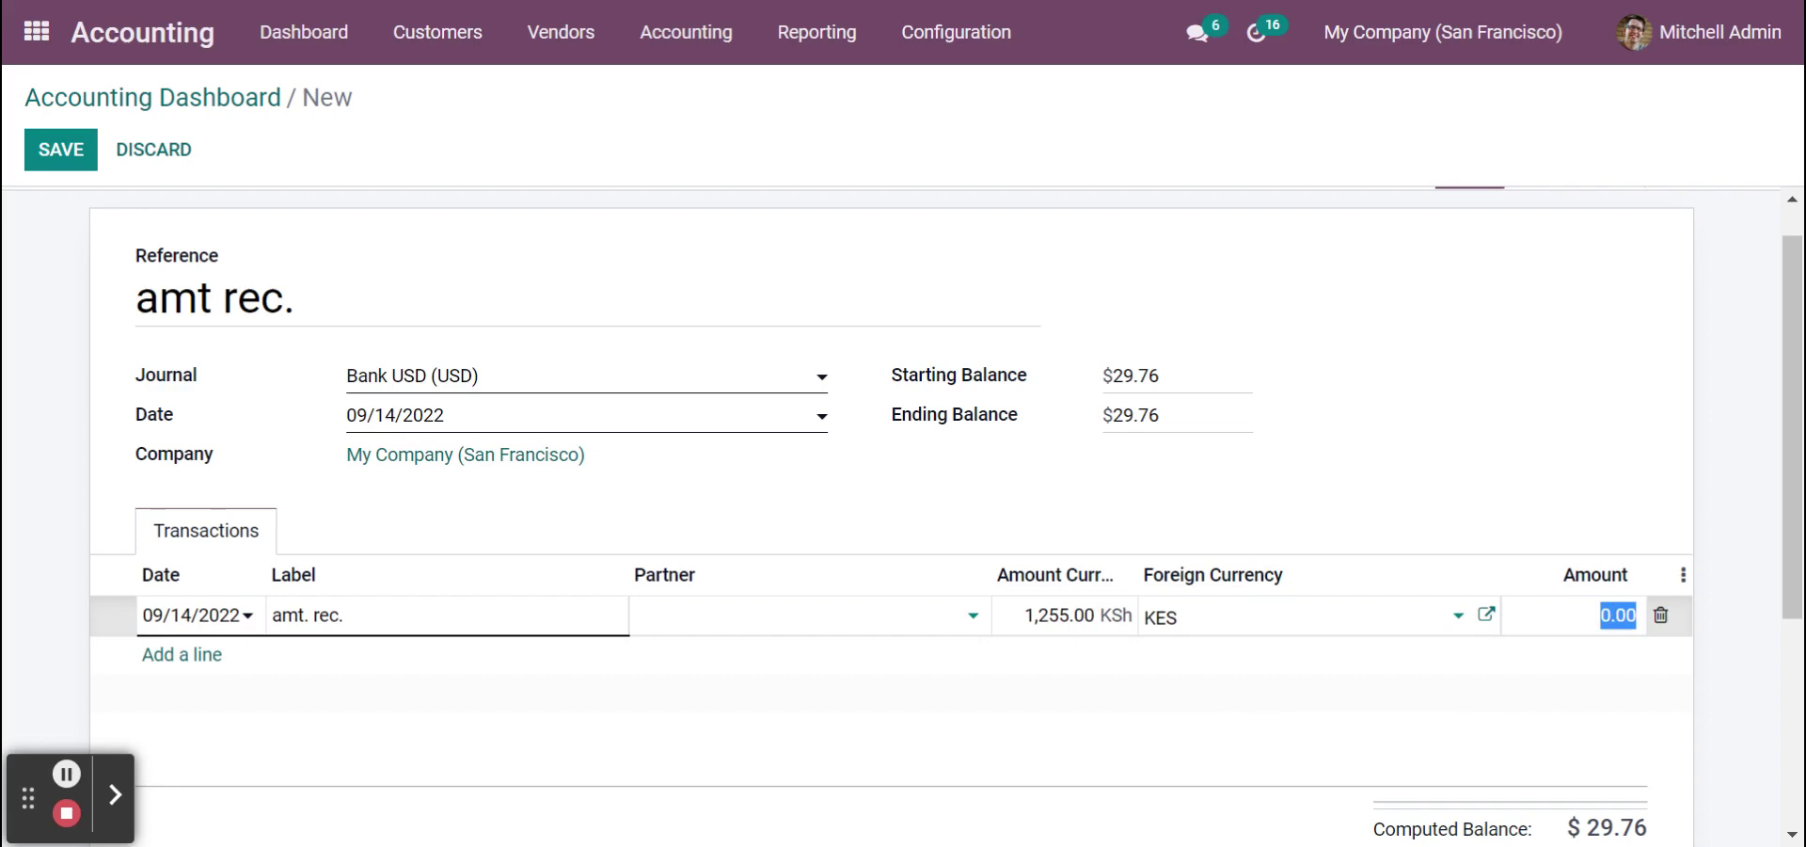
type("10")
Set the statement's ending balance to $39.76, and save and post the statement.
left_click(1122, 415)
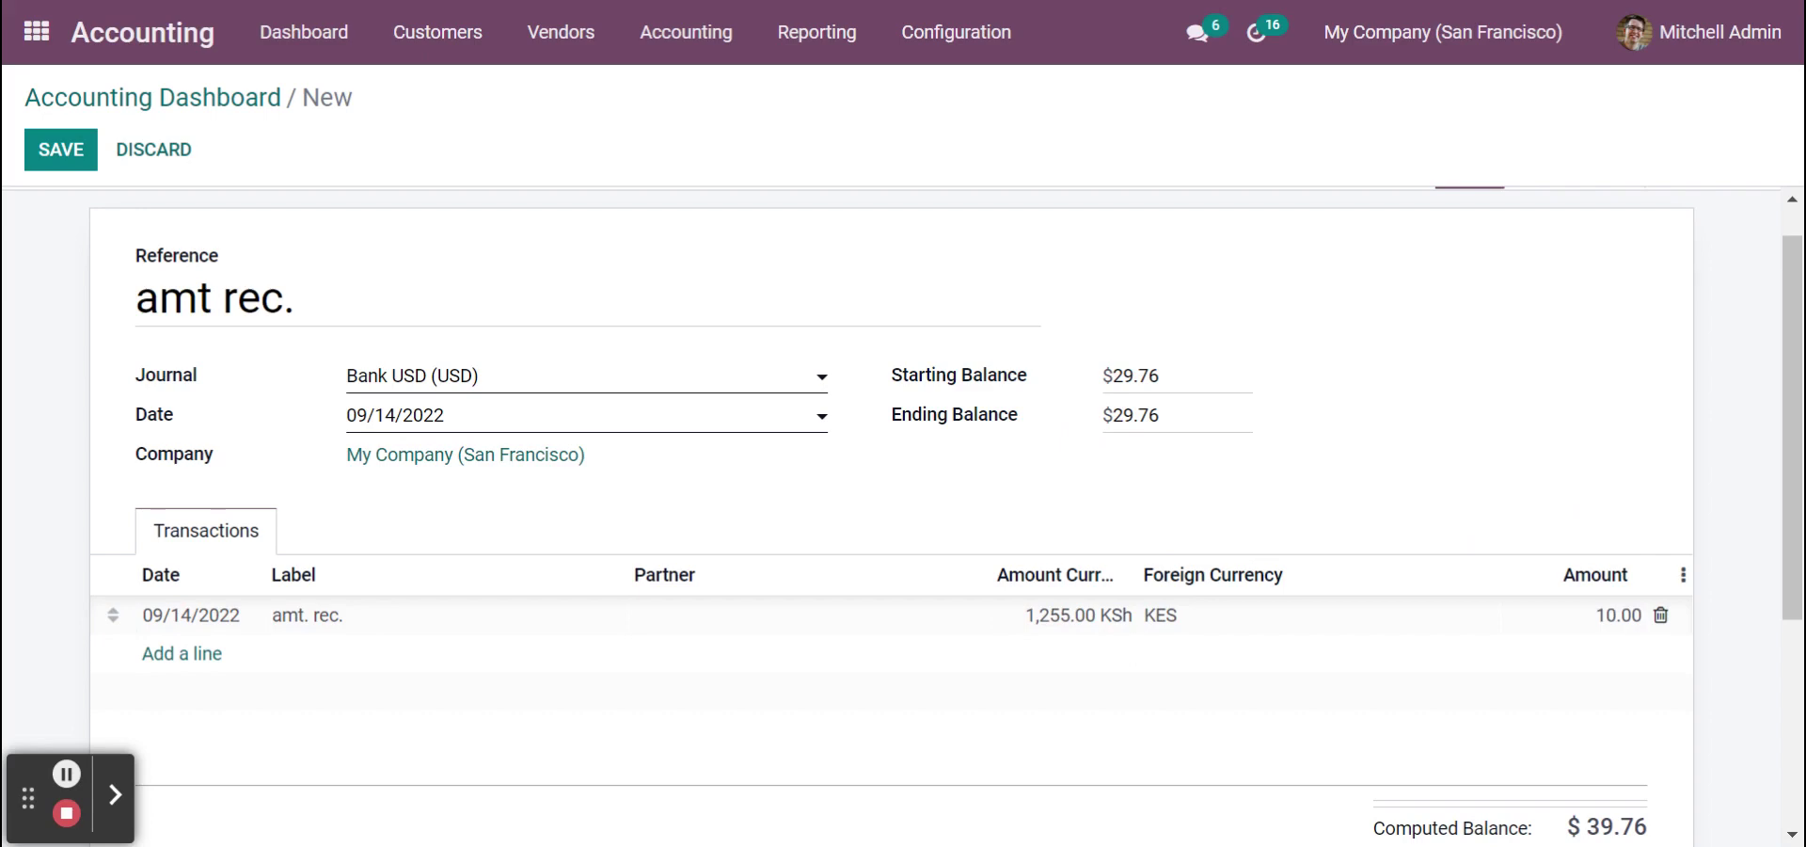
left_click(1122, 415)
key("BackSpace")
type("3")
left_click(62, 169)
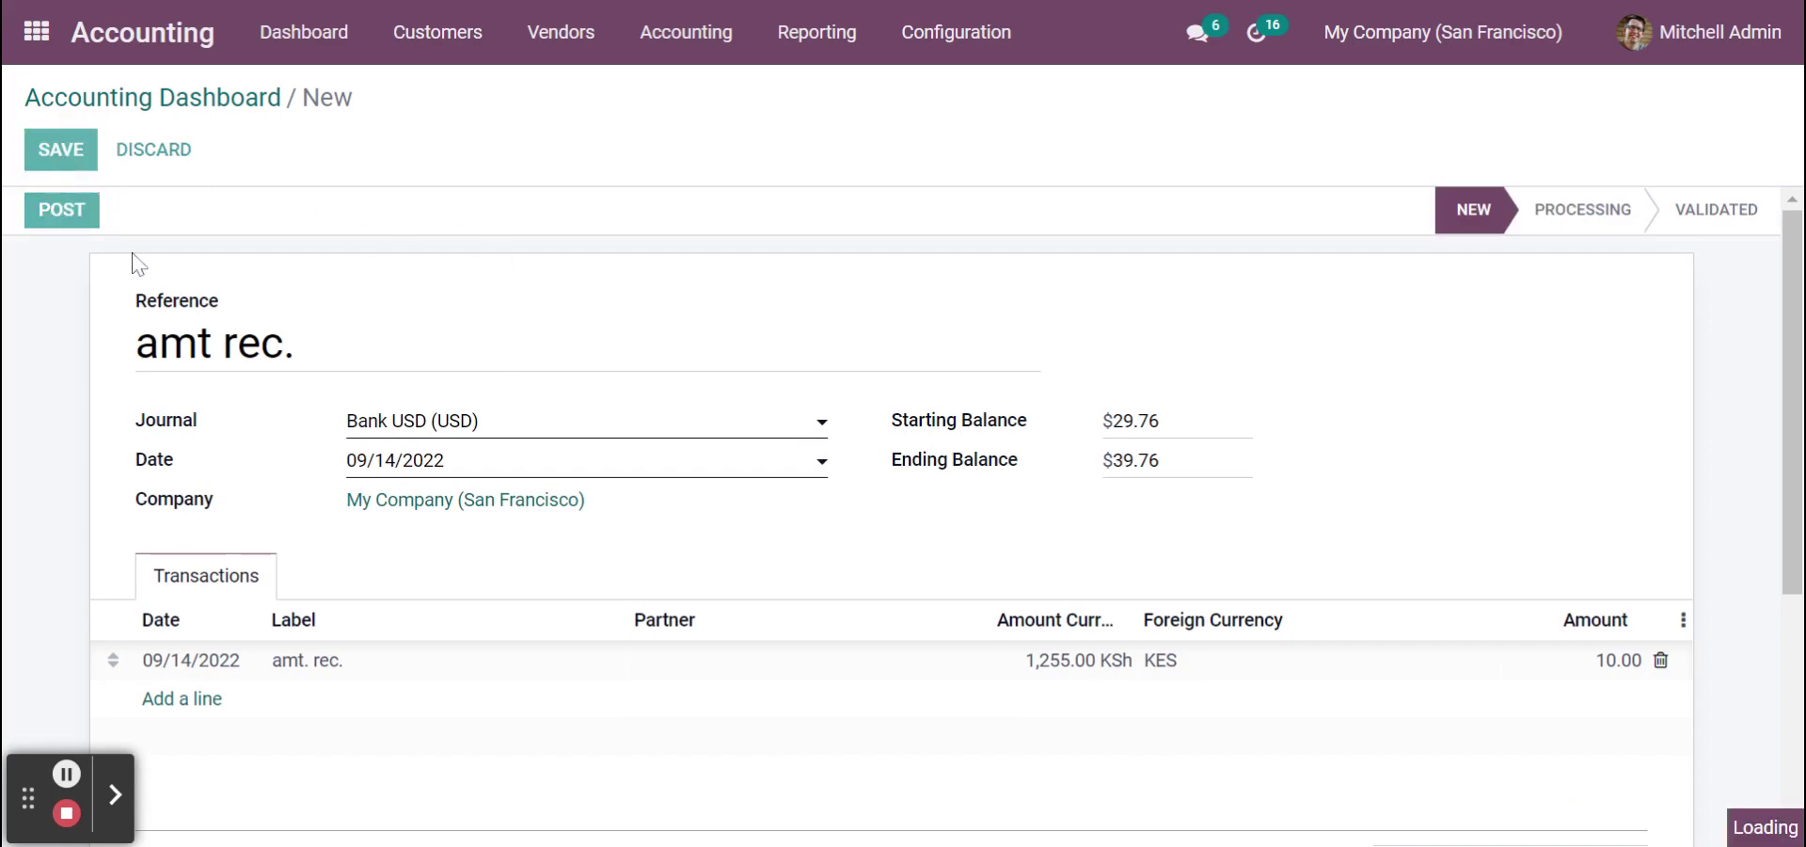
left_click(62, 216)
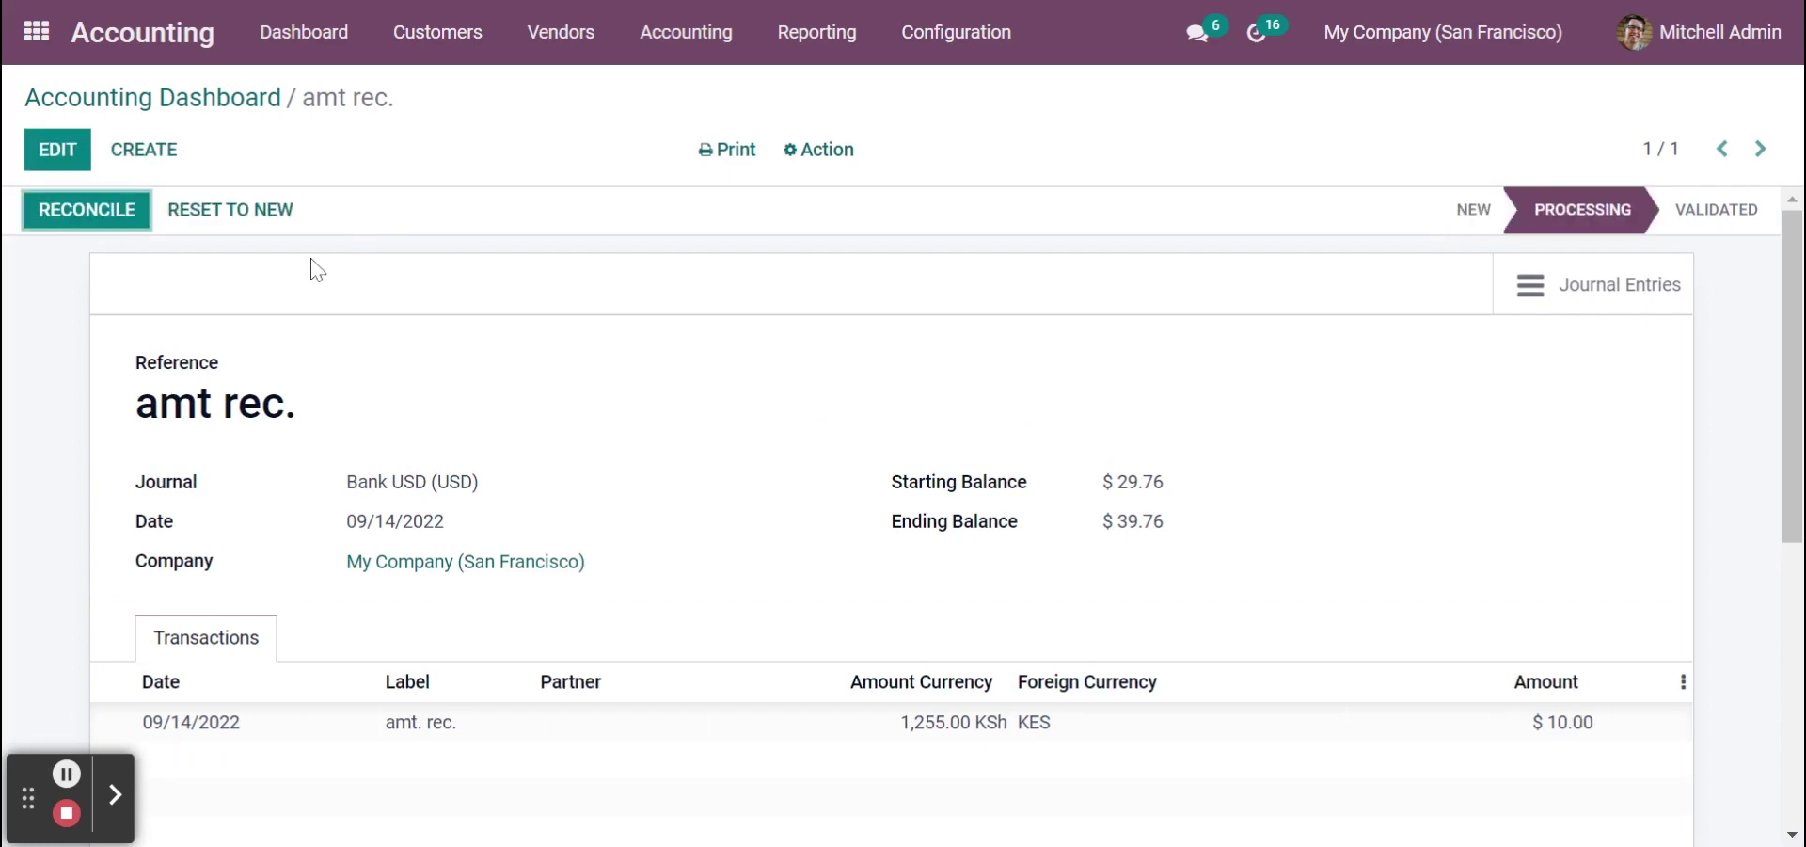
Reconcile the statement line with the "Transfer to Bank USD" entry BUSD/2022/09/0007, validate it and close the statement.
left_click(50, 216)
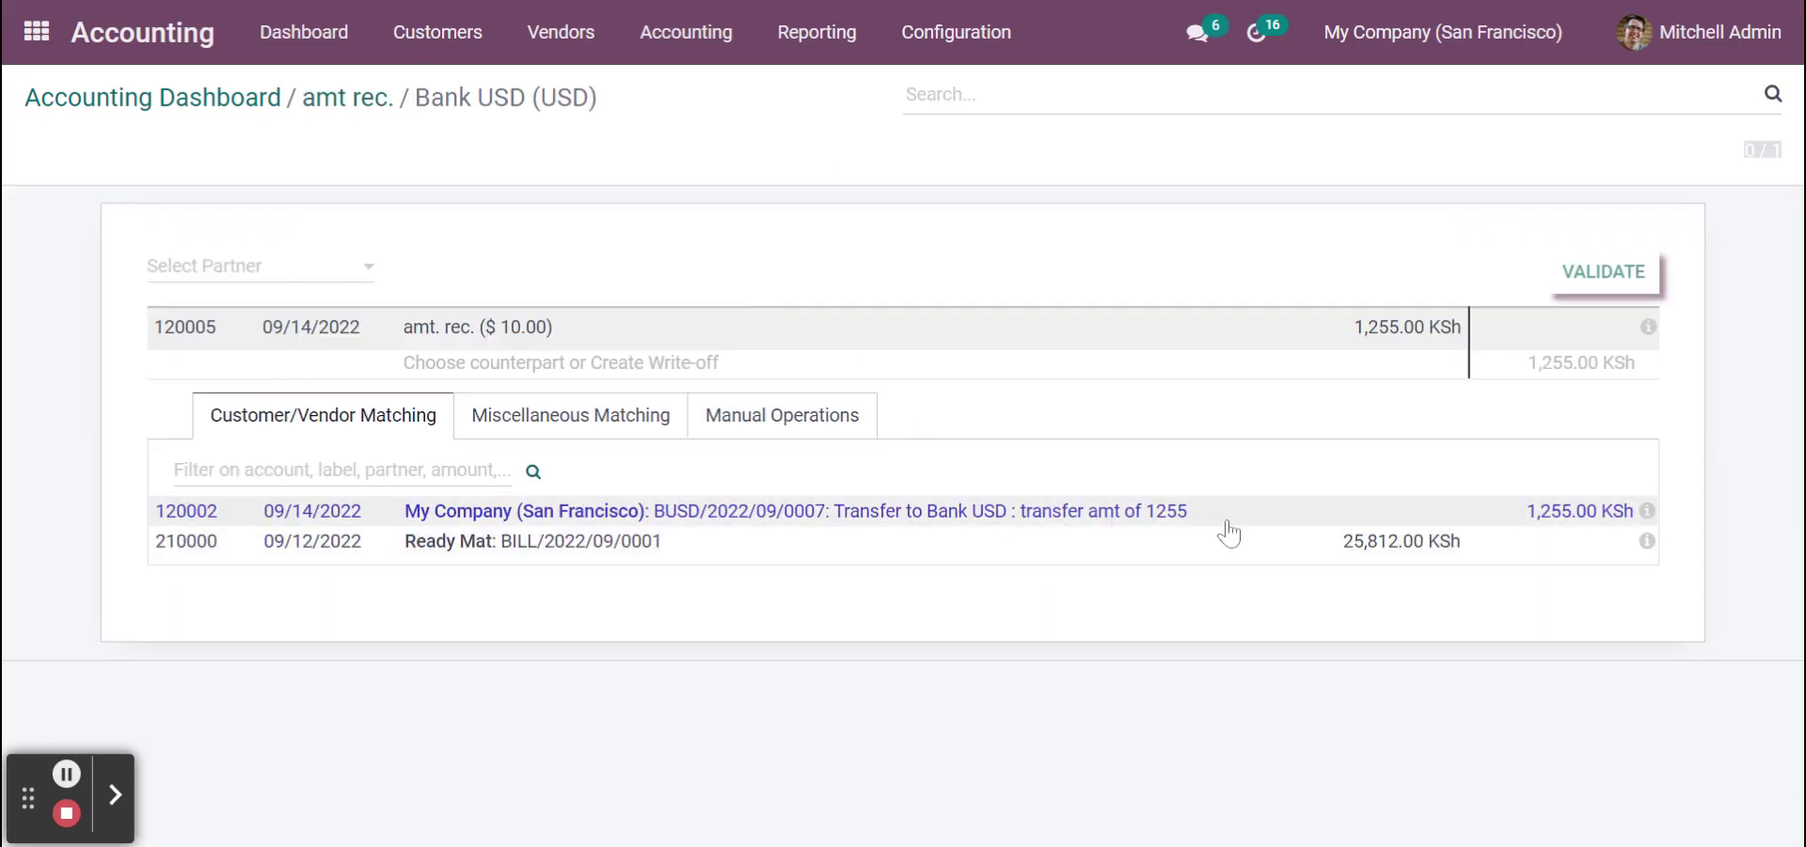
left_click(1138, 516)
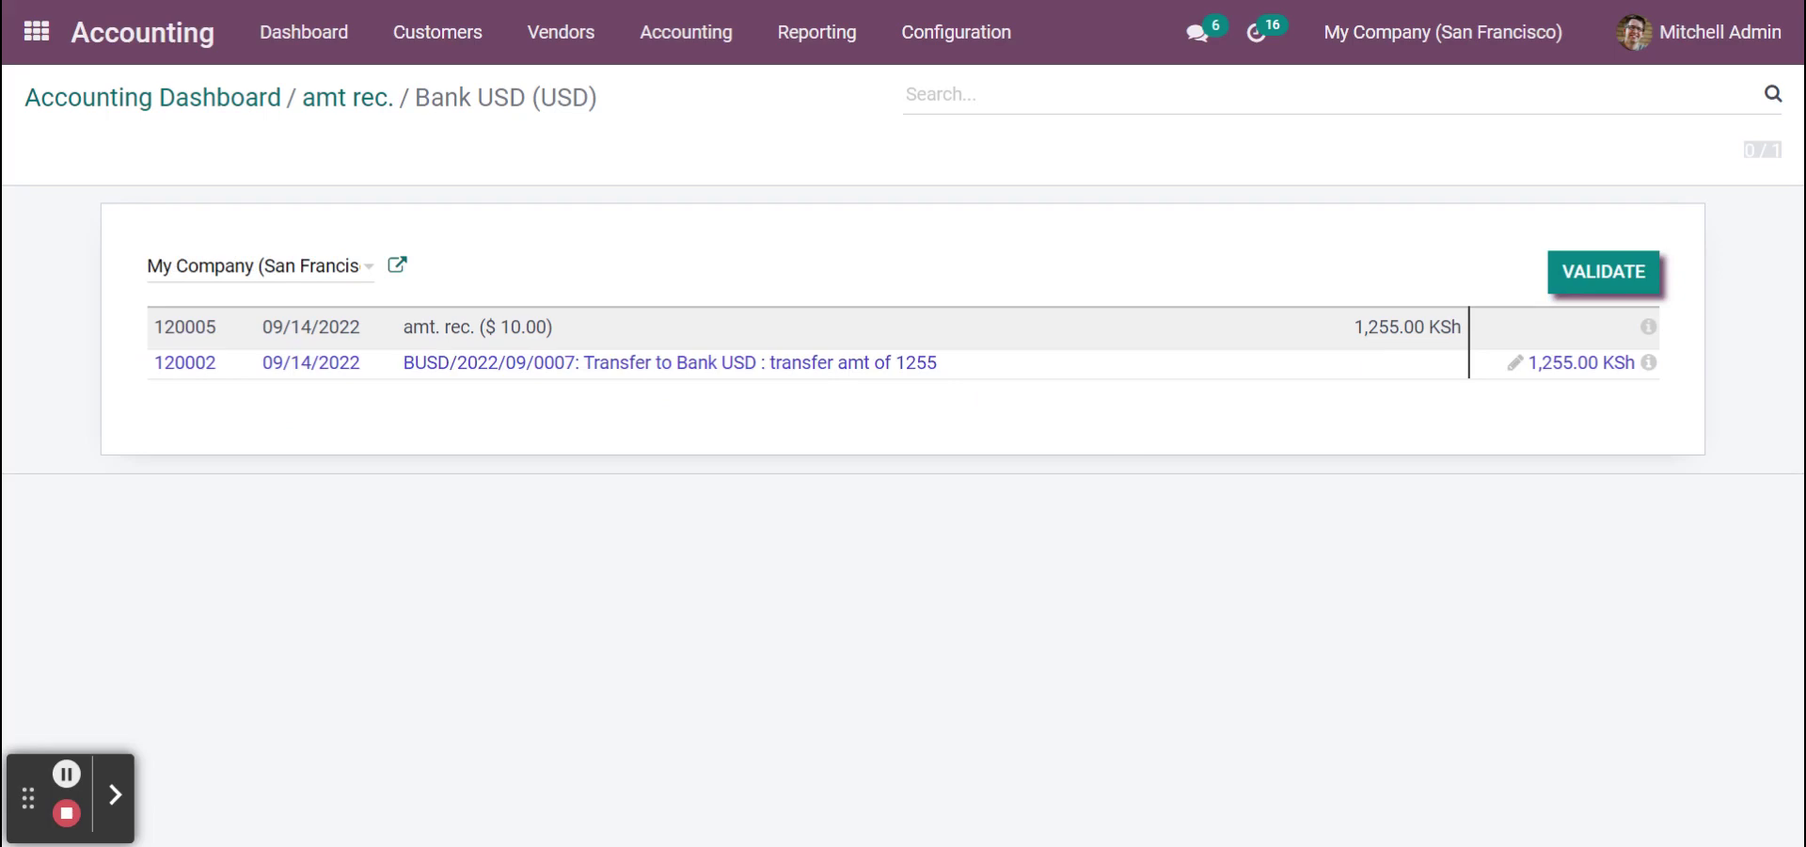
left_click(1596, 282)
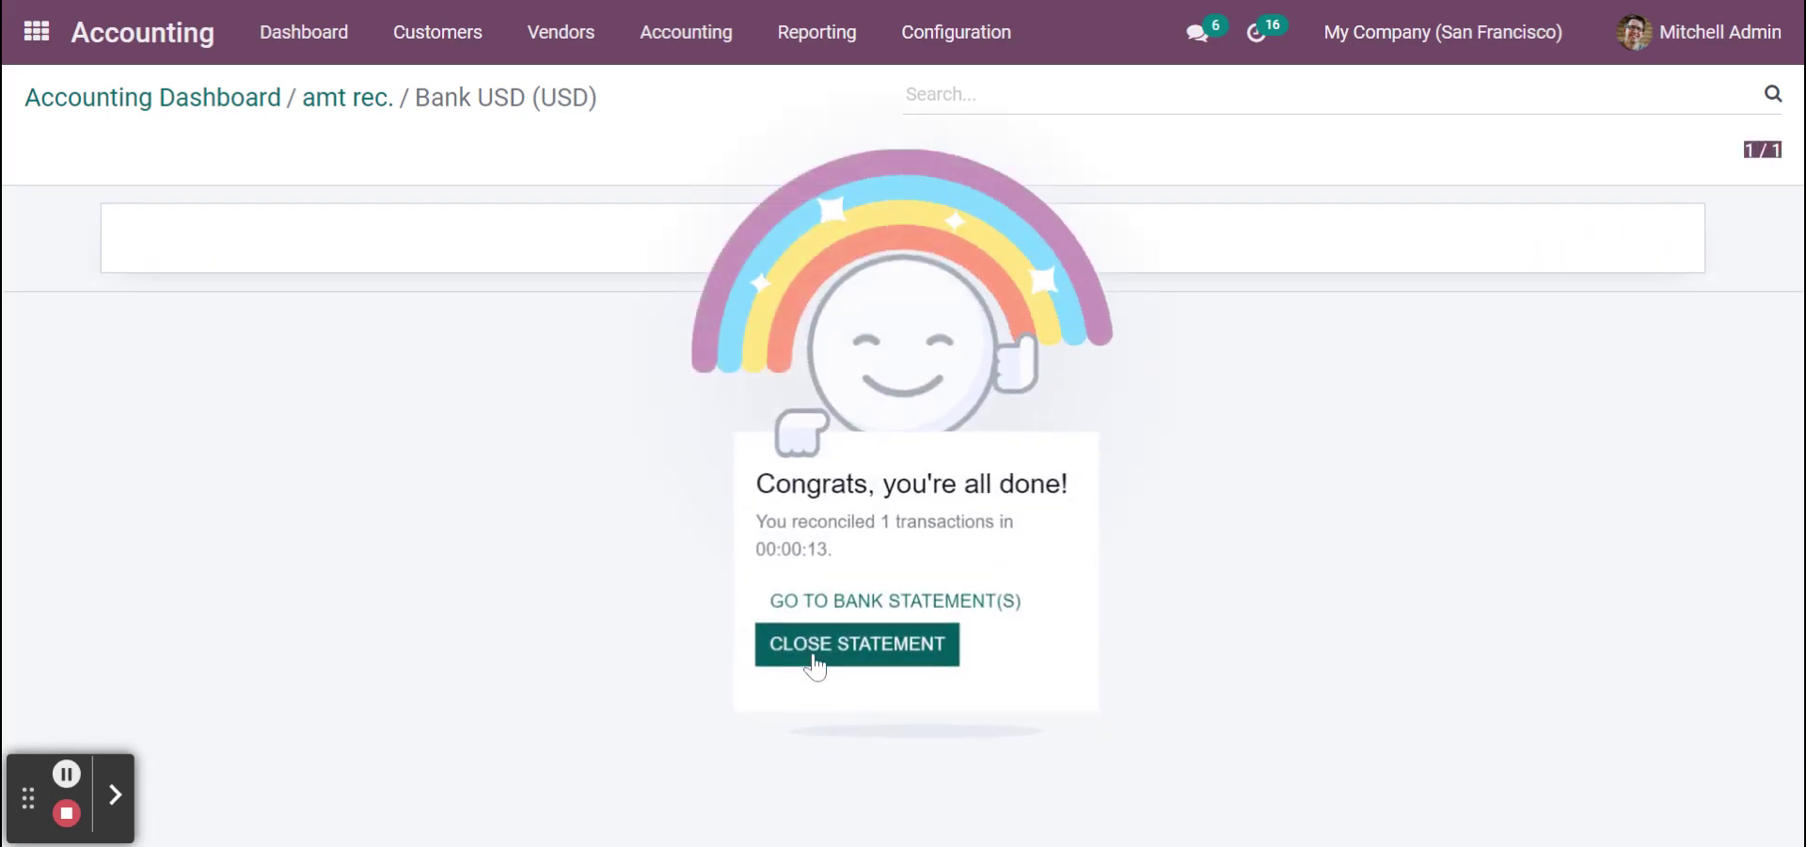
left_click(815, 664)
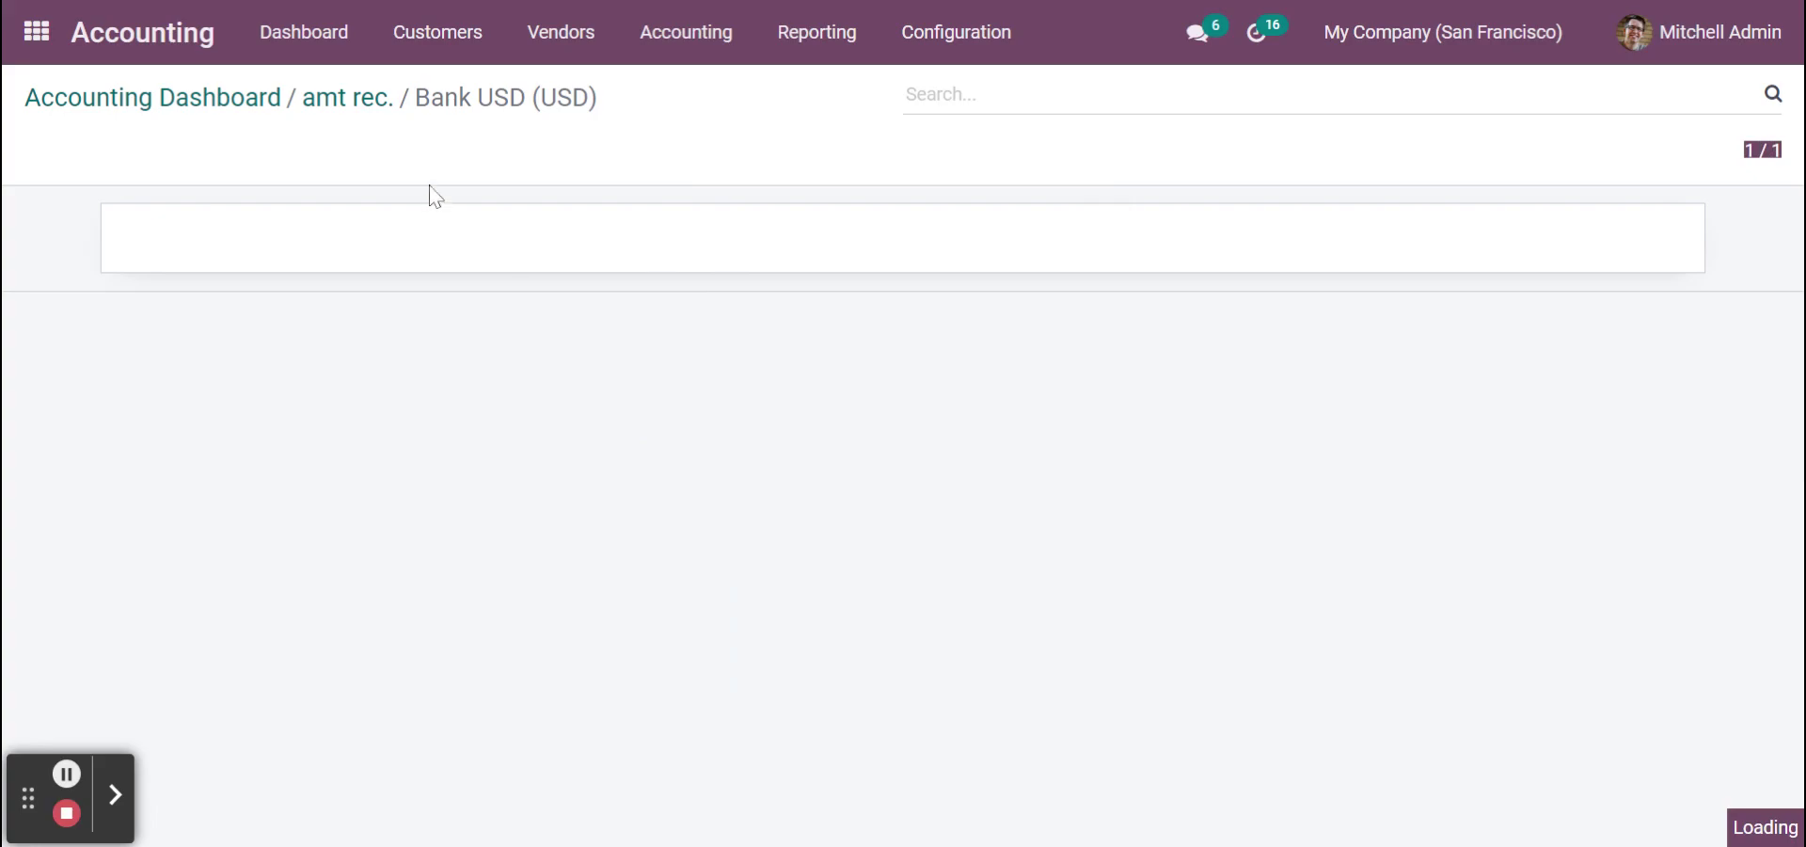
Return to the Accounting Dashboard and check the general ledger balances of the Bank USD and Bank journals.
left_click(175, 101)
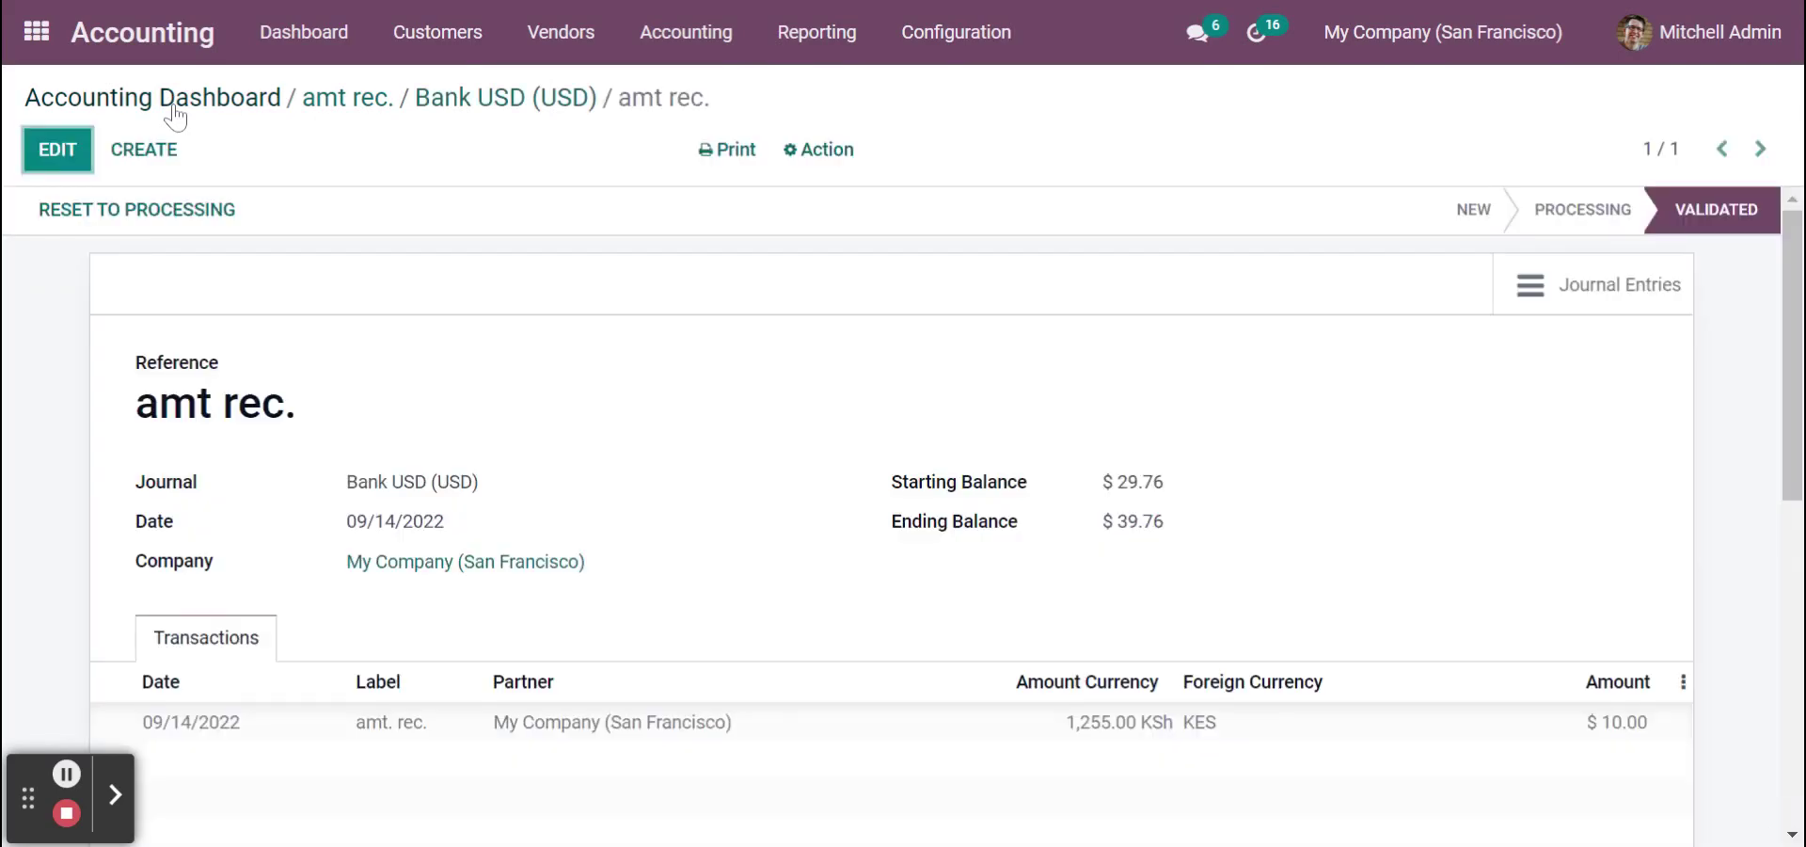
left_click(175, 111)
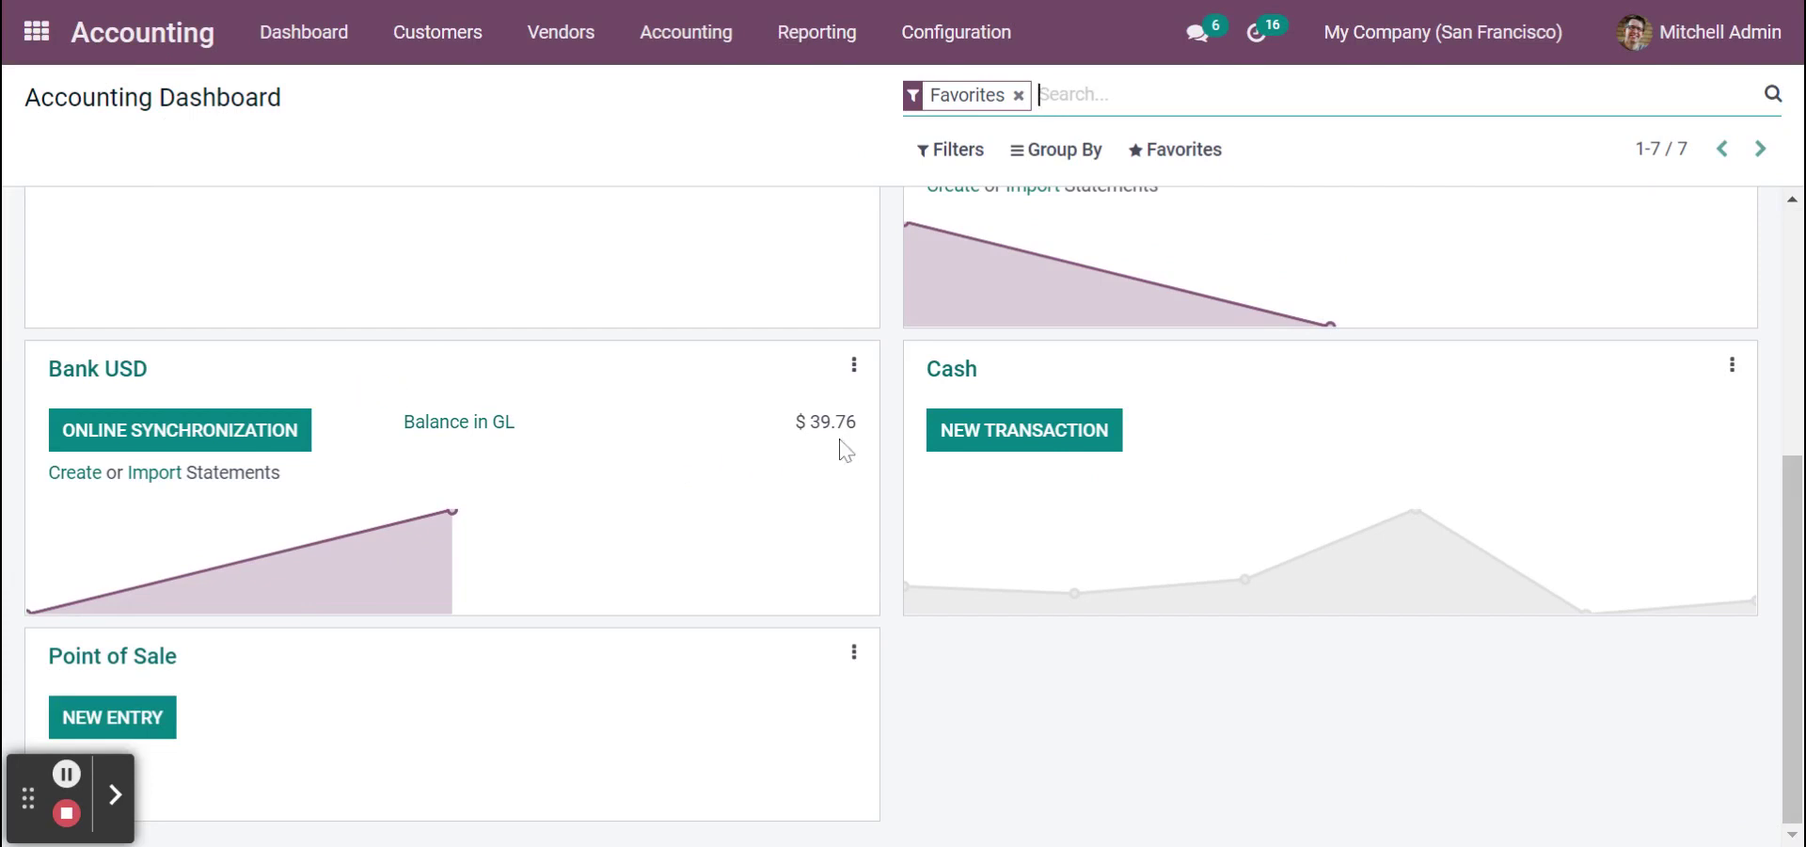
scroll(844, 449, "up", 1)
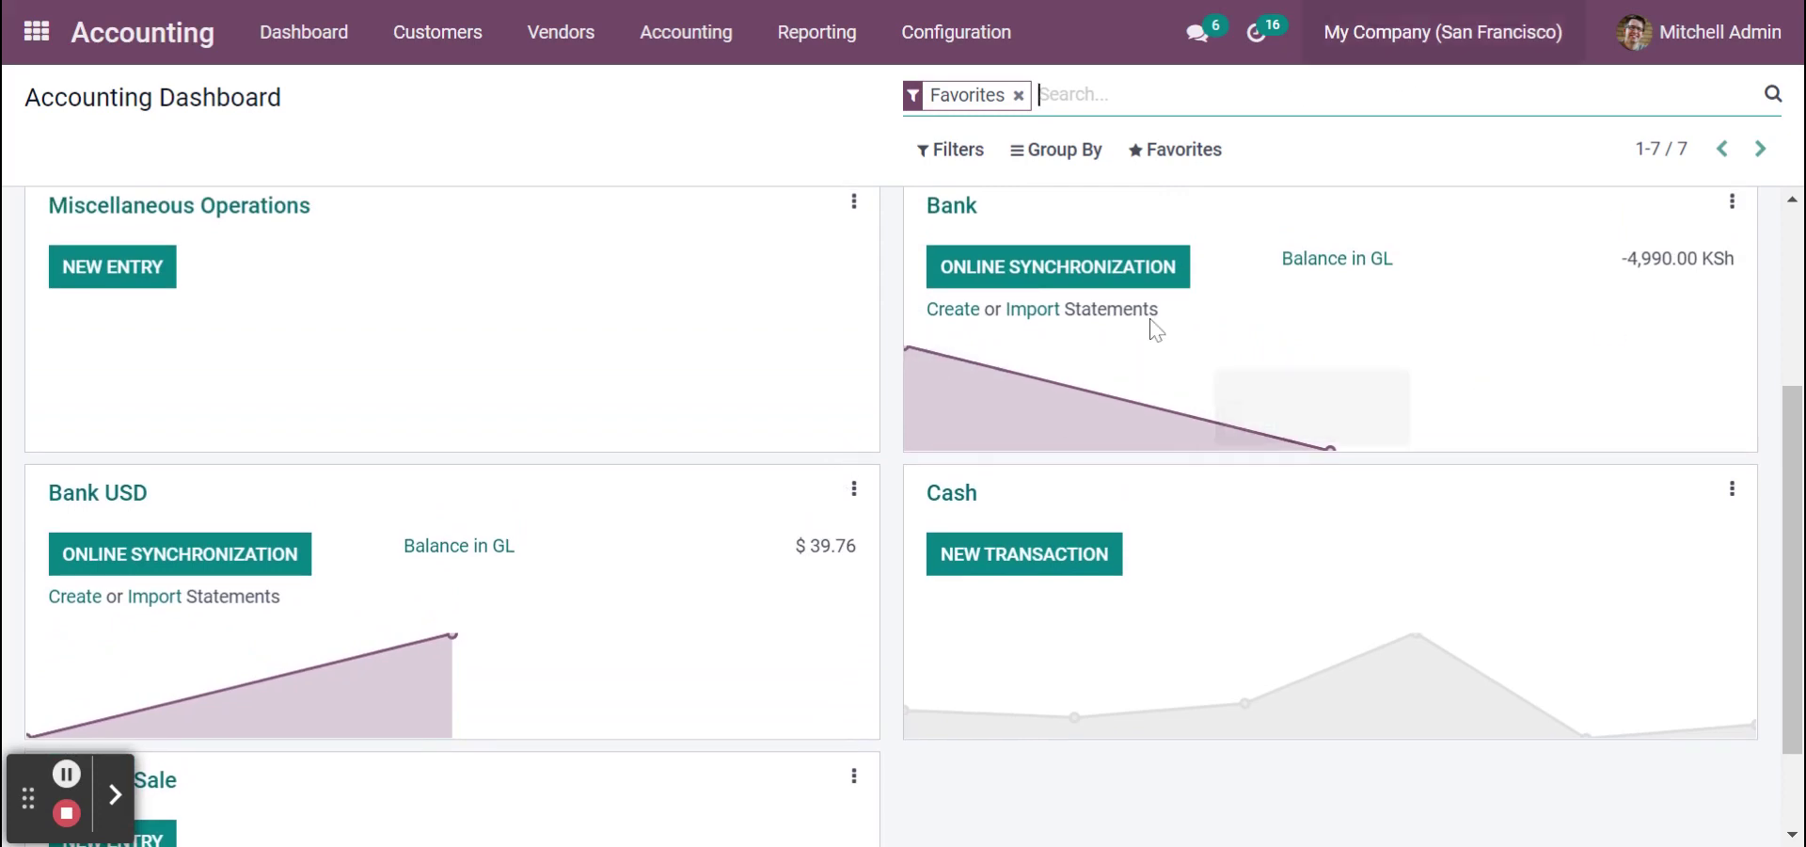